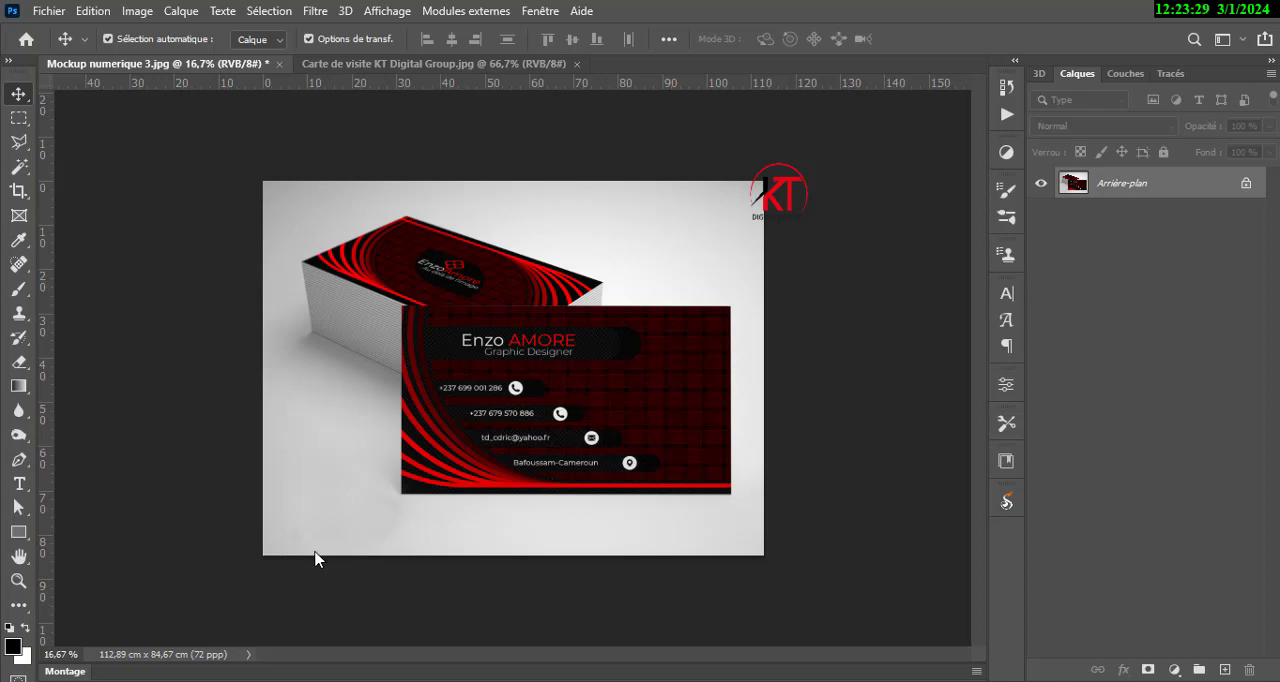
# Examine the business card mockup image and the KT Digital Group card design in the other open document.
pyautogui.scroll(3, 622, 381)
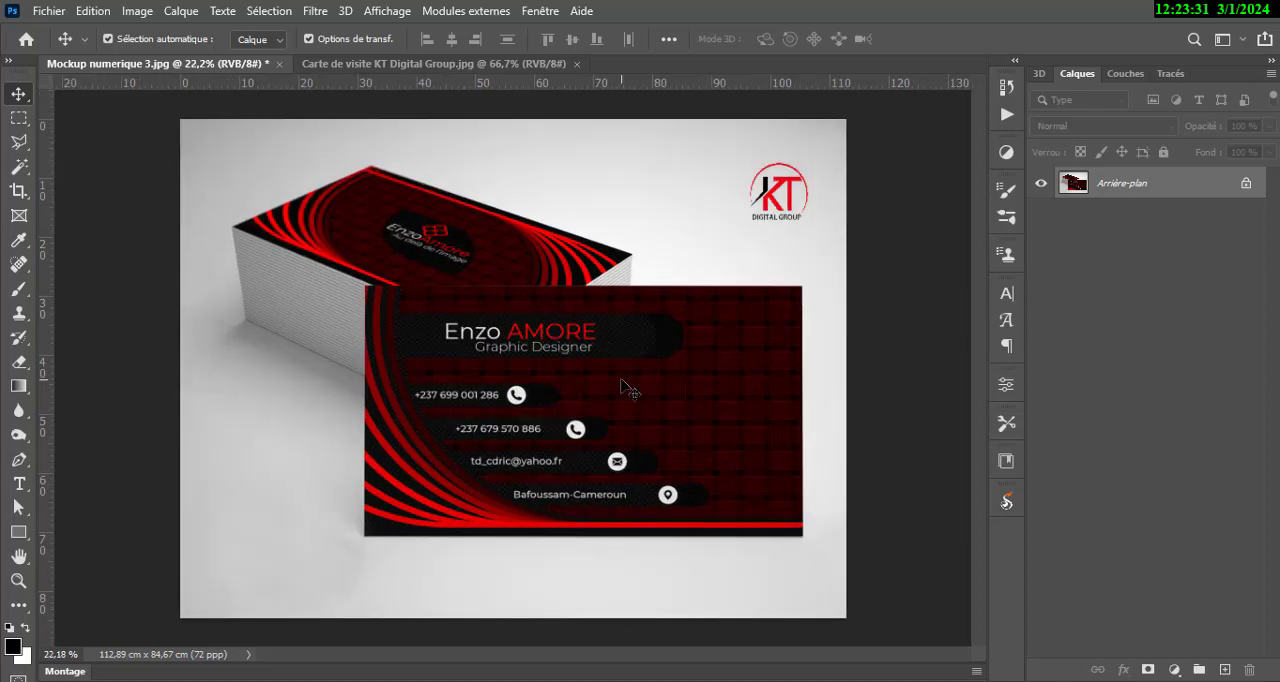
pyautogui.click(430, 64)
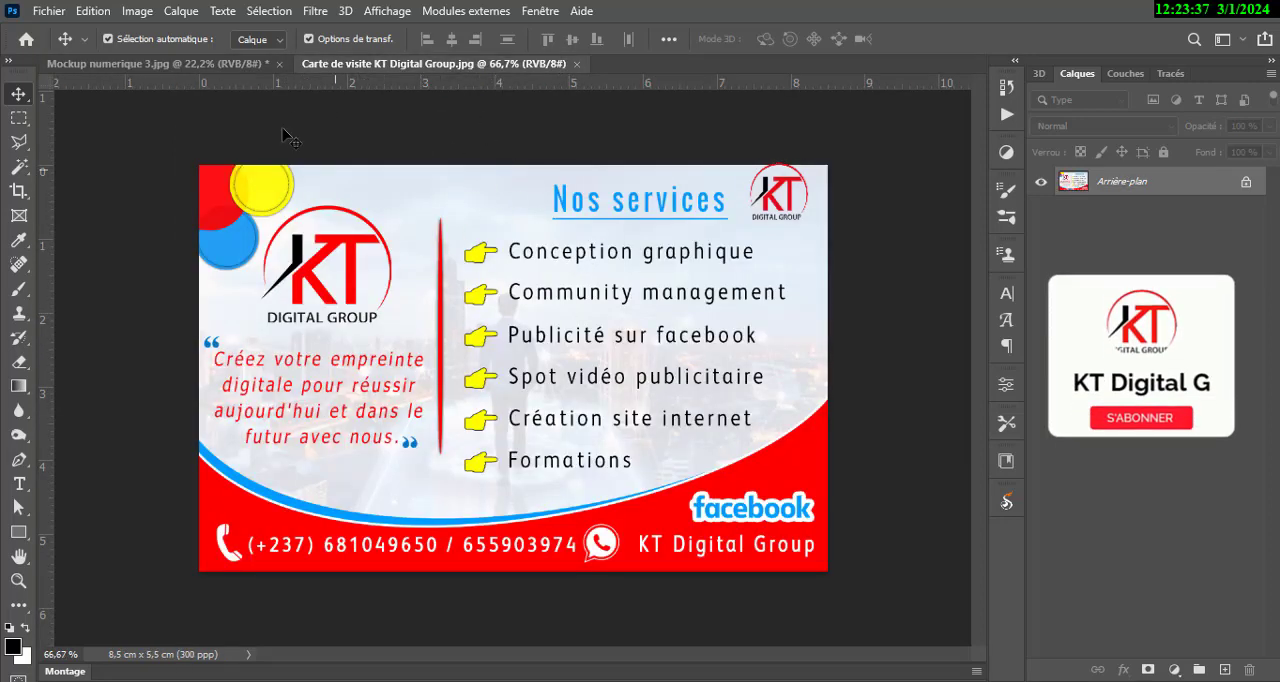
pyautogui.click(216, 62)
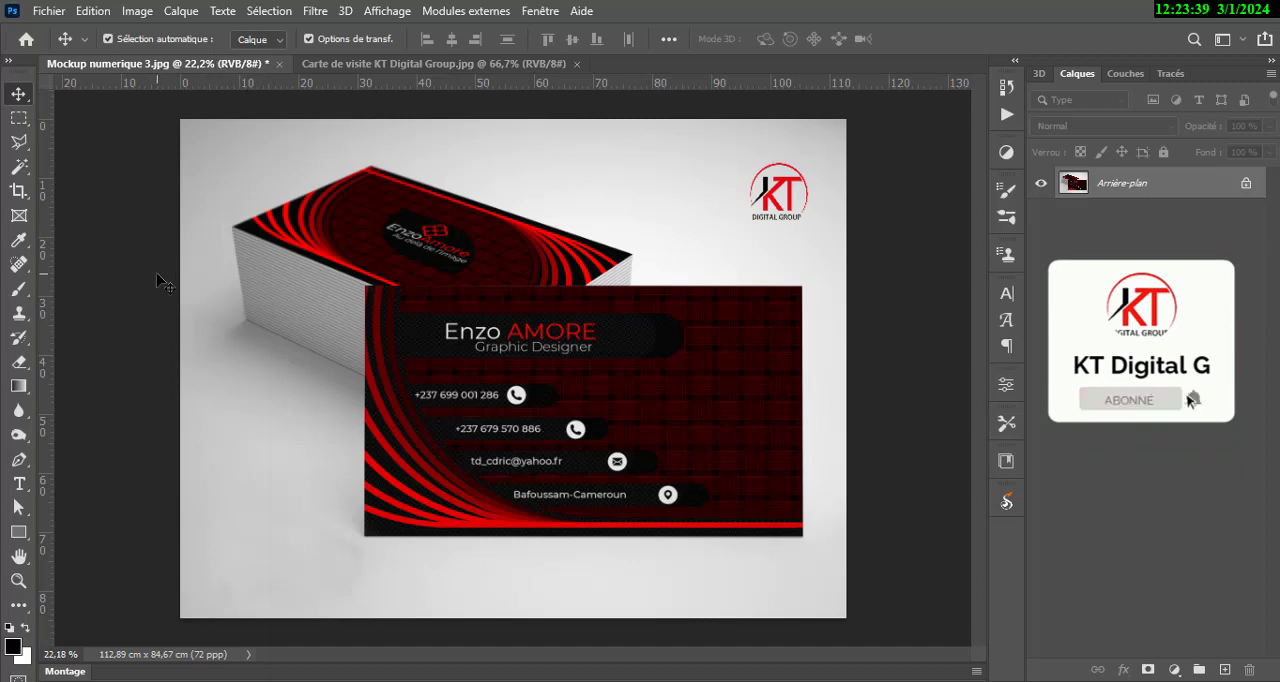
# Draw a rectangle shape about 64 by 37 cm over the card stack and fill it with orange.
pyautogui.click(19, 532)
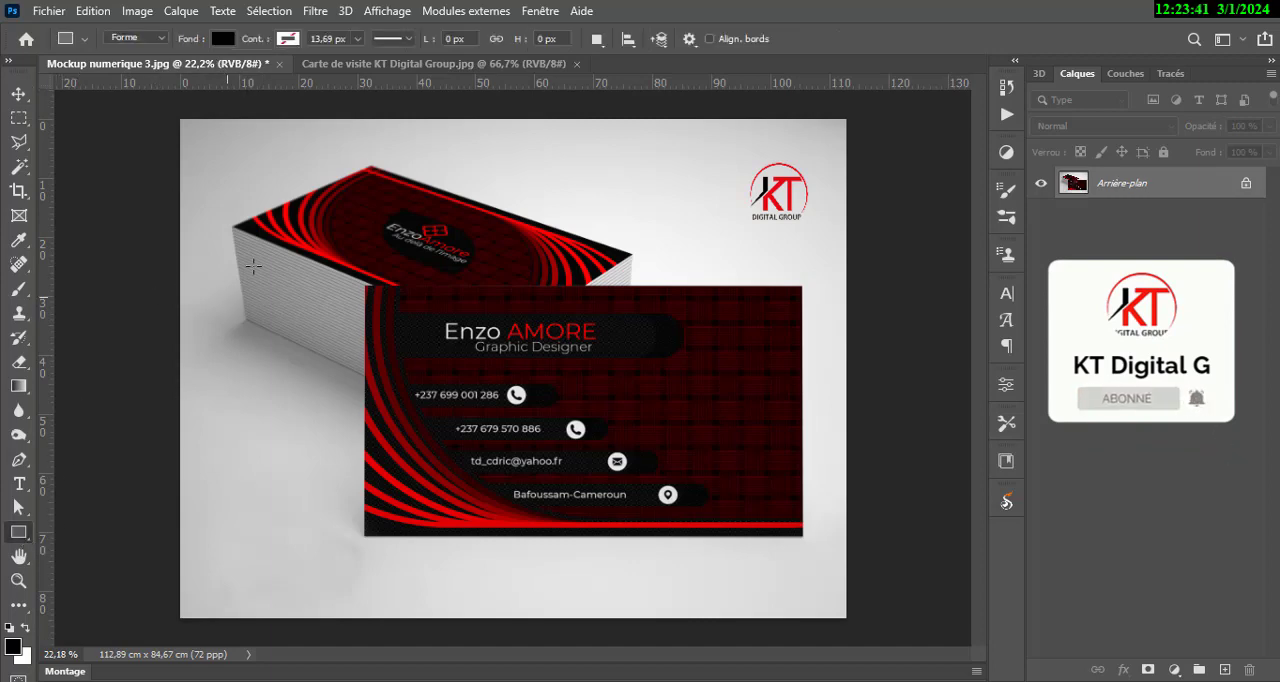
pyautogui.moveTo(238, 179)
pyautogui.mouseDown()
pyautogui.moveTo(523, 284)
pyautogui.moveTo(600, 289)
pyautogui.moveTo(637, 337)
pyautogui.moveTo(619, 397)
pyautogui.mouseUp()
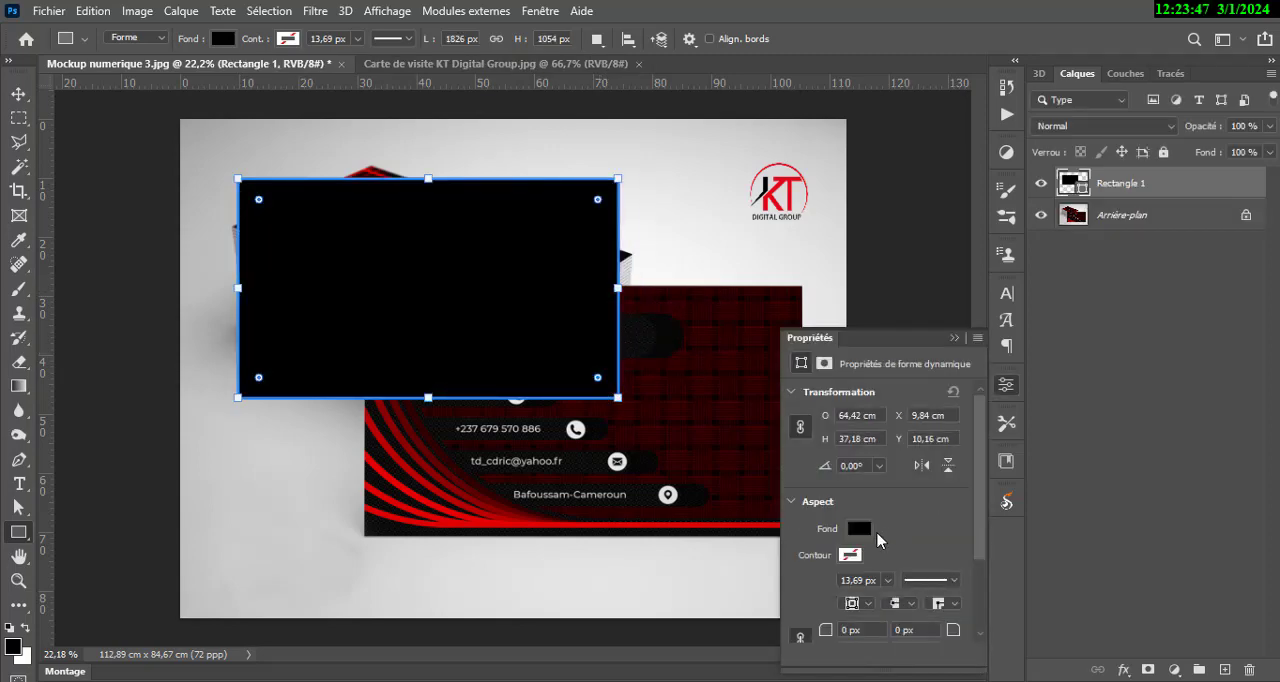
pyautogui.click(859, 529)
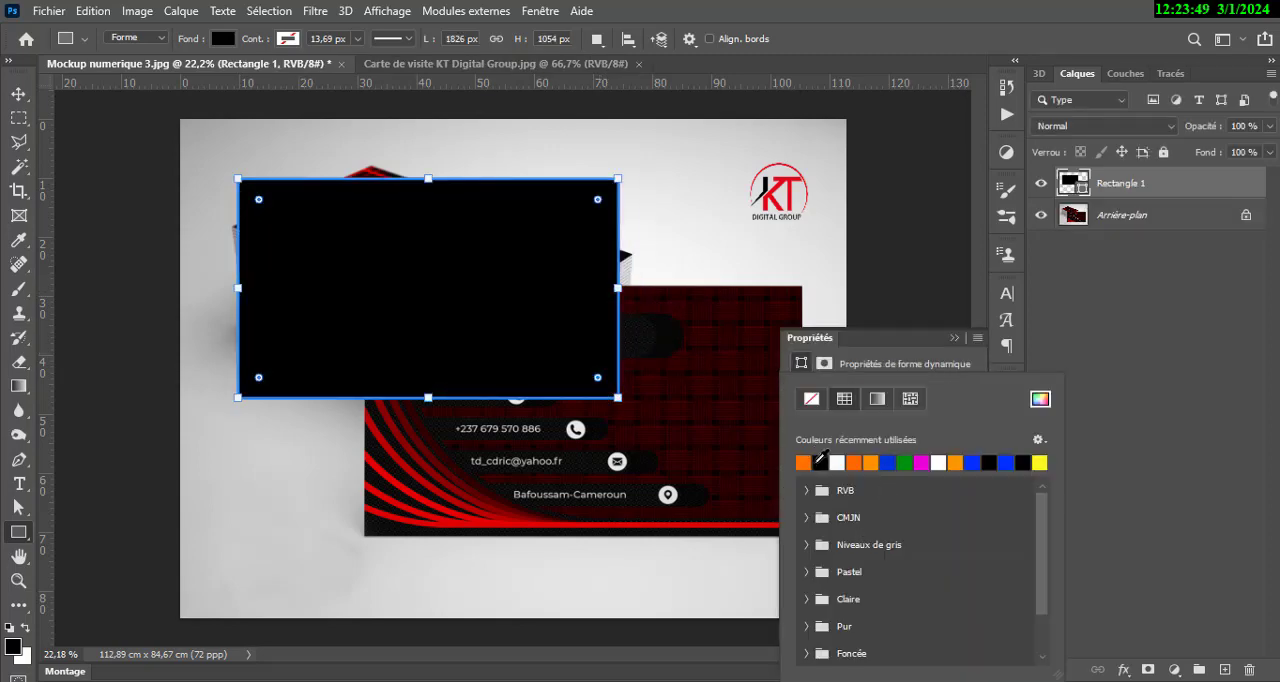
pyautogui.click(804, 461)
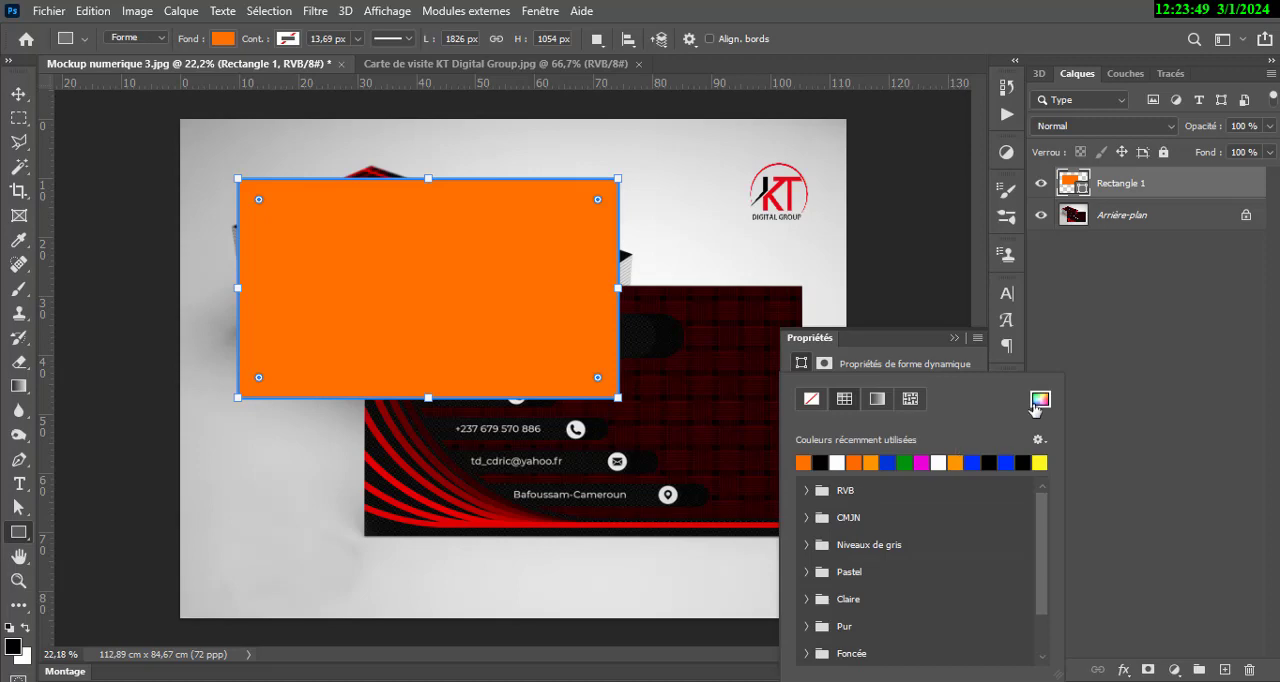
pyautogui.click(954, 339)
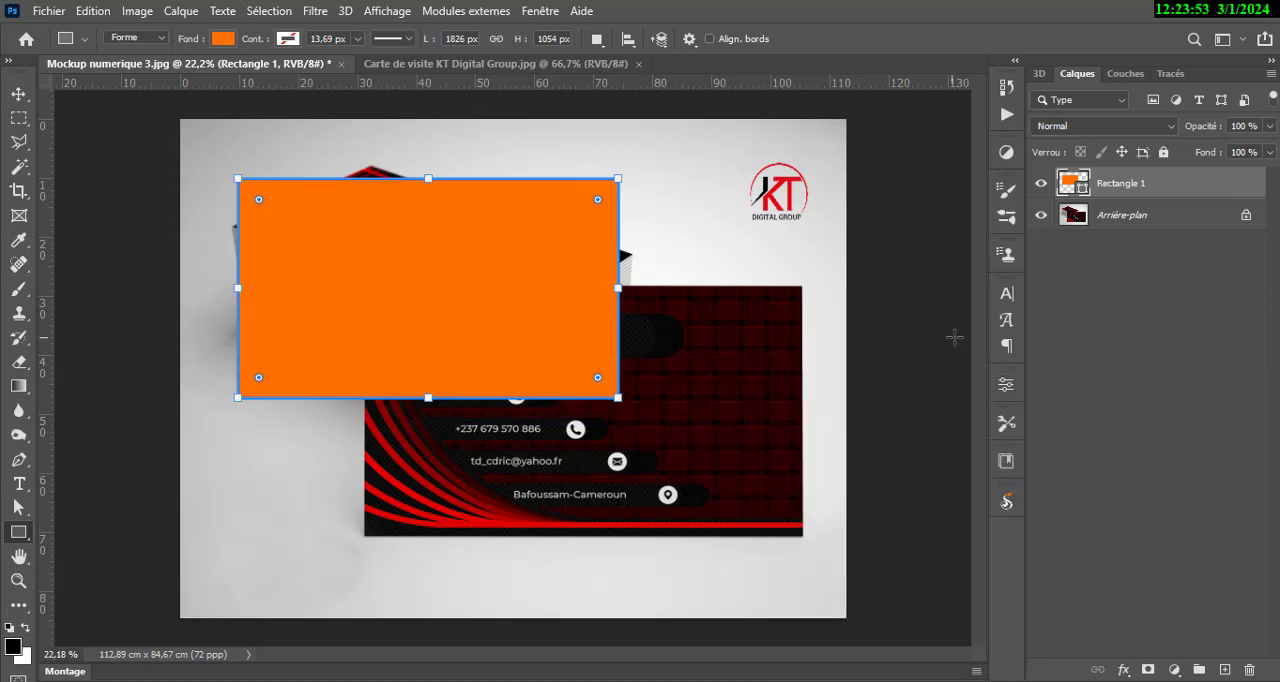
# Reposition the orange rectangle over the card stack and convert its layer to a smart object.
pyautogui.press('v')
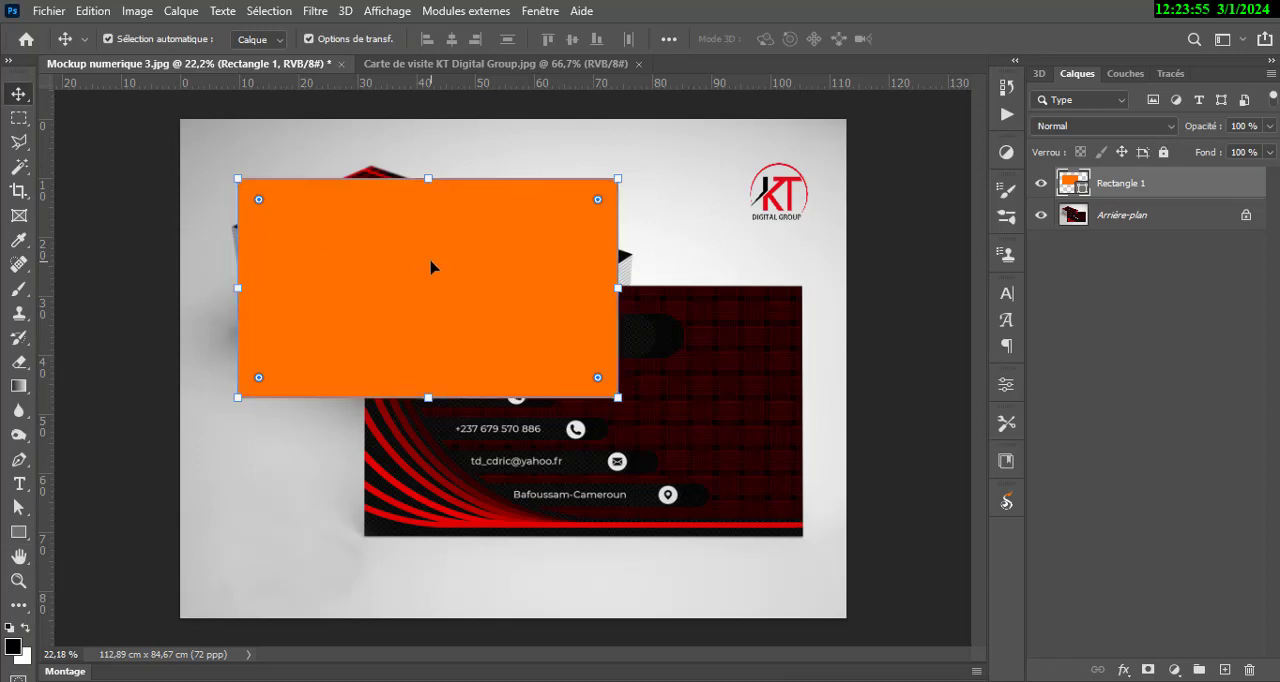
pyautogui.moveTo(428, 265); pyautogui.dragTo(498, 359)
pyautogui.moveTo(508, 255); pyautogui.dragTo(410, 246)
pyautogui.rightClick(1172, 188)
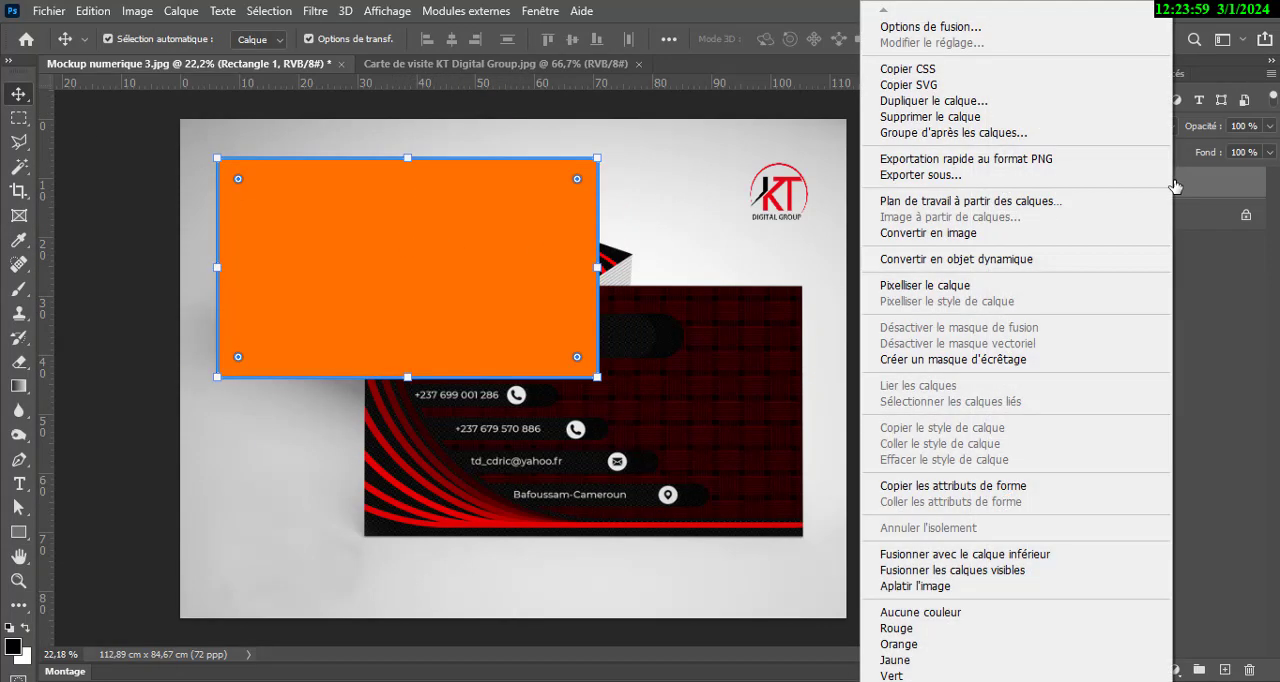
pyautogui.click(1040, 265)
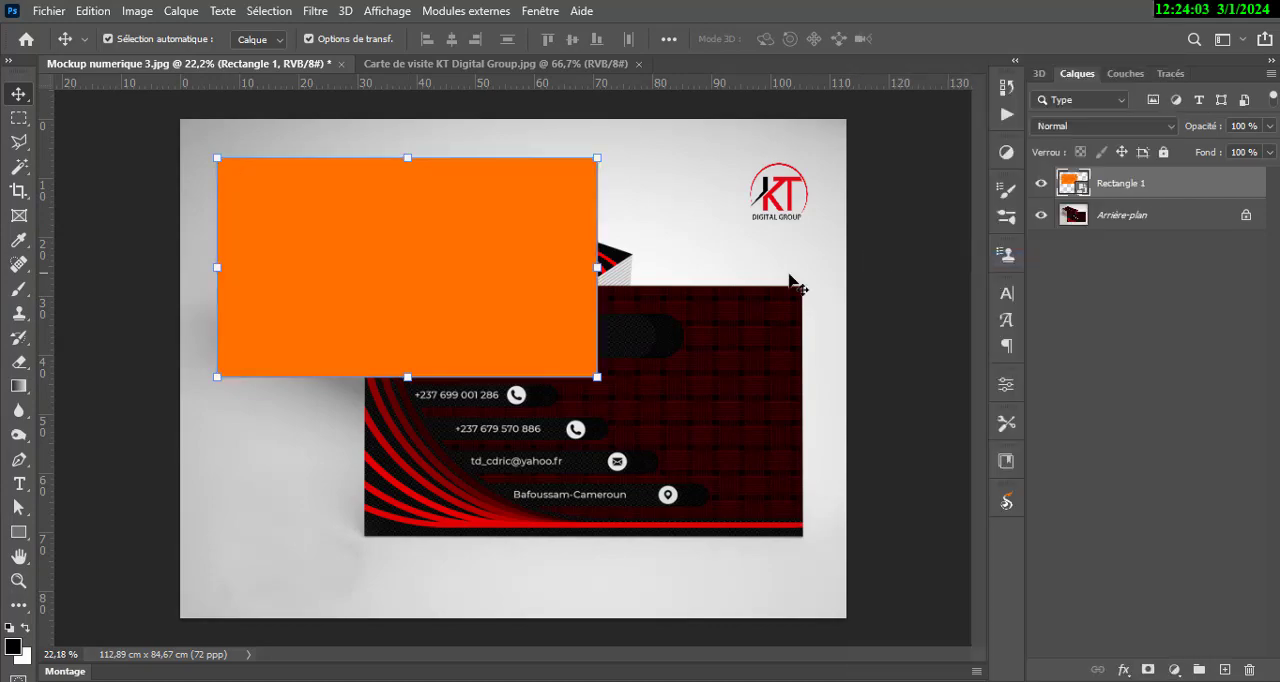
# Scale the orange rectangle proportionally to about 61% and place it over the top face of the card stack.
pyautogui.moveTo(507, 229); pyautogui.dragTo(520, 287)
pyautogui.scroll(3, 372, 197)
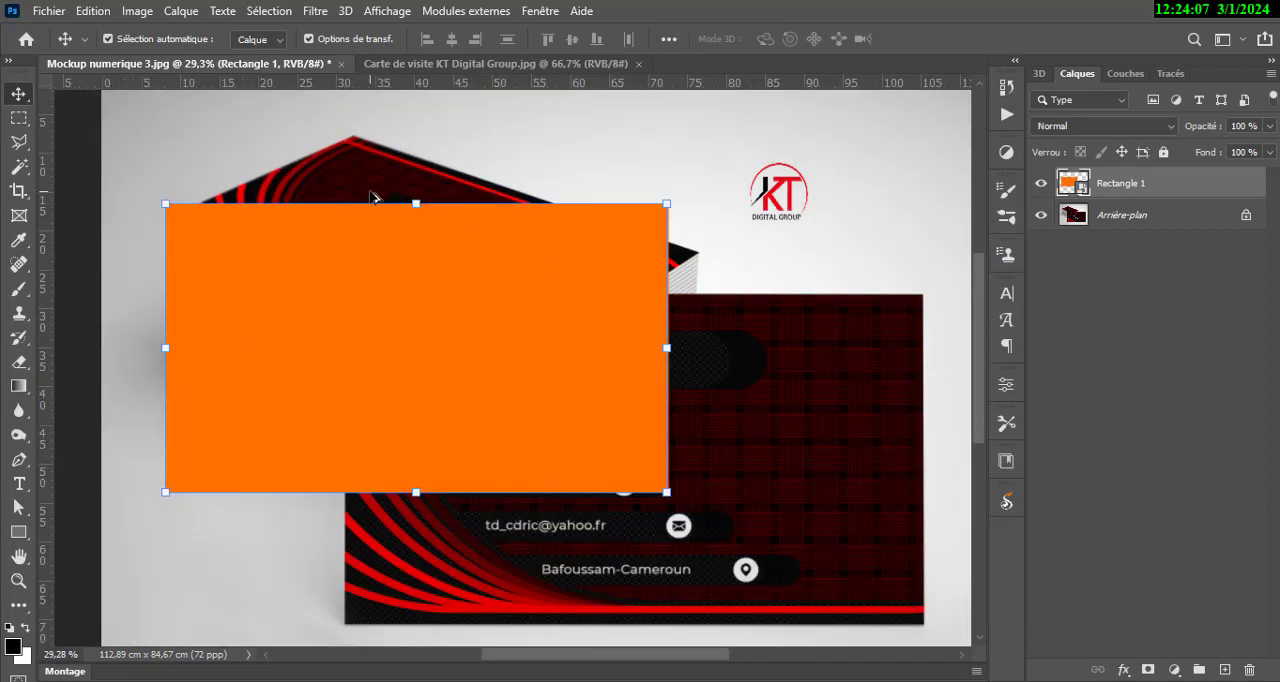
pyautogui.moveTo(140, 200); pyautogui.dragTo(303, 294)
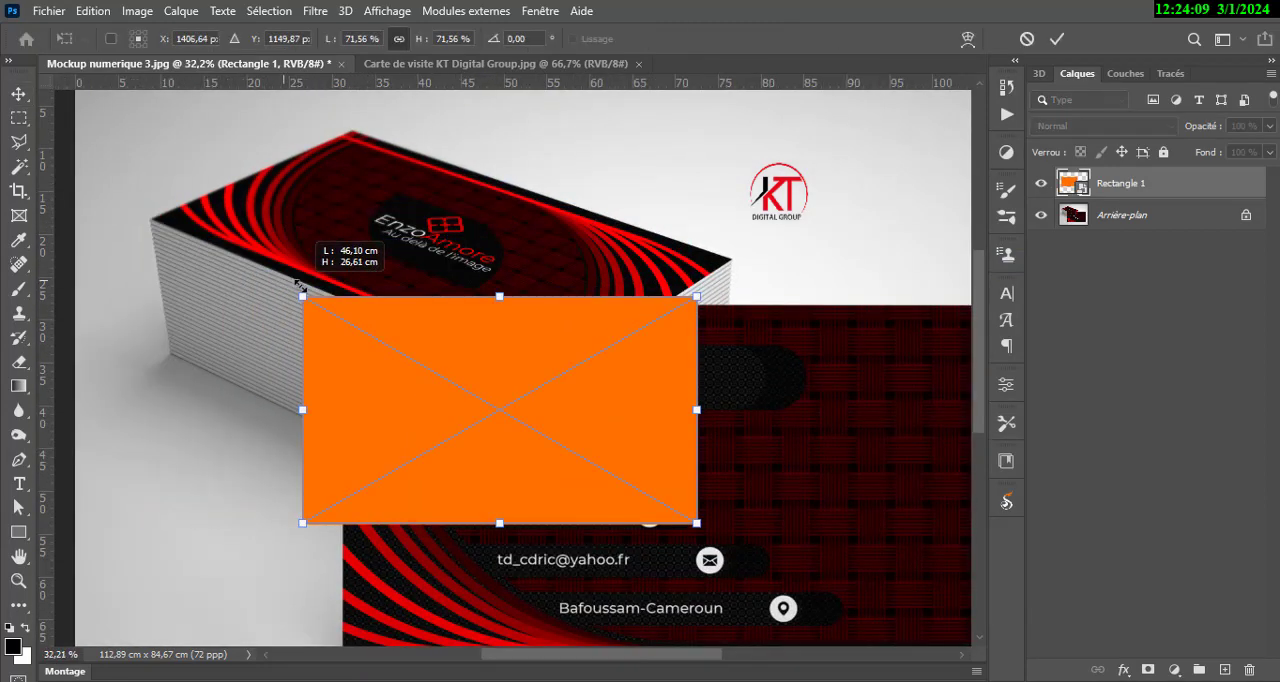
pyautogui.moveTo(385, 345); pyautogui.dragTo(288, 252)
pyautogui.scroll(3, 386, 203)
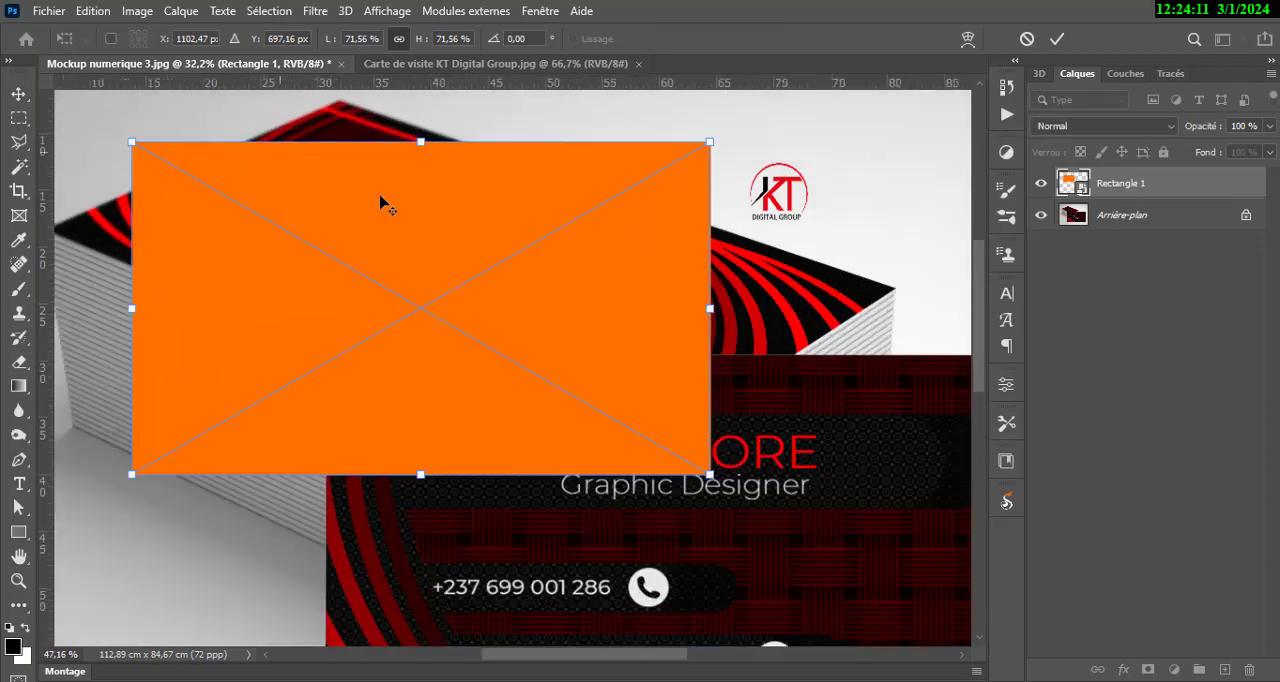
pyautogui.moveTo(330, 210); pyautogui.dragTo(461, 328)
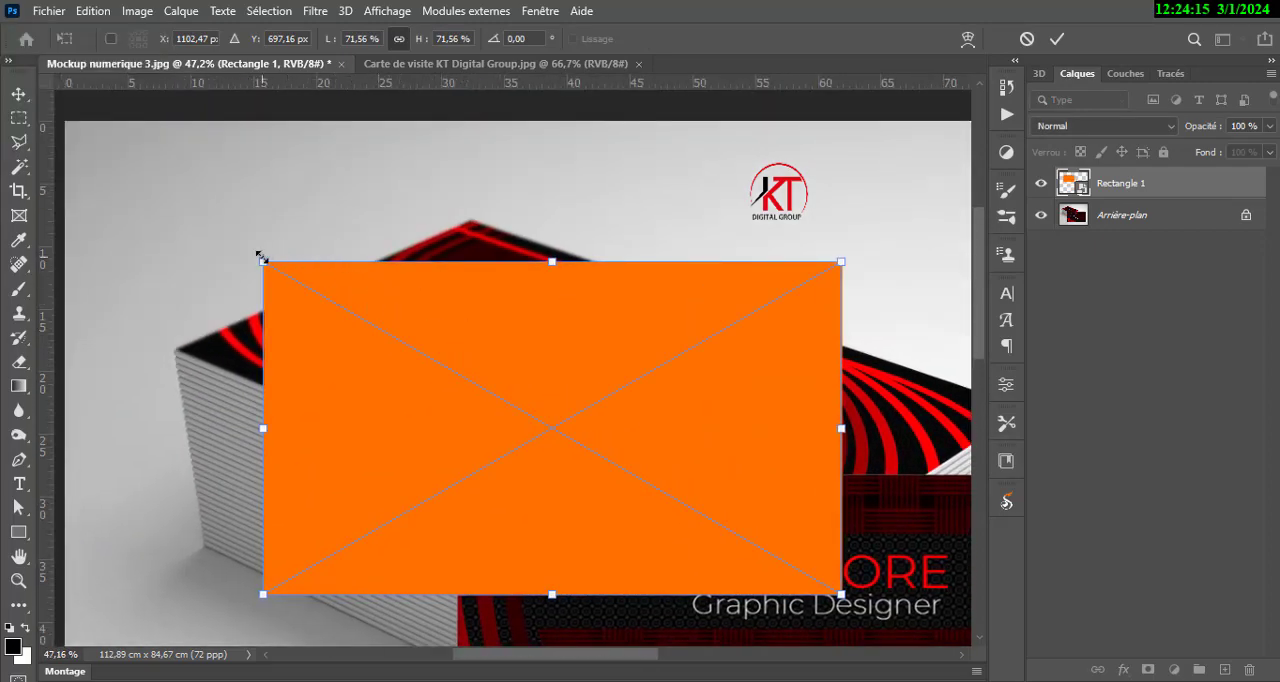
pyautogui.moveTo(261, 258); pyautogui.dragTo(344, 306)
pyautogui.moveTo(397, 357); pyautogui.dragTo(385, 320)
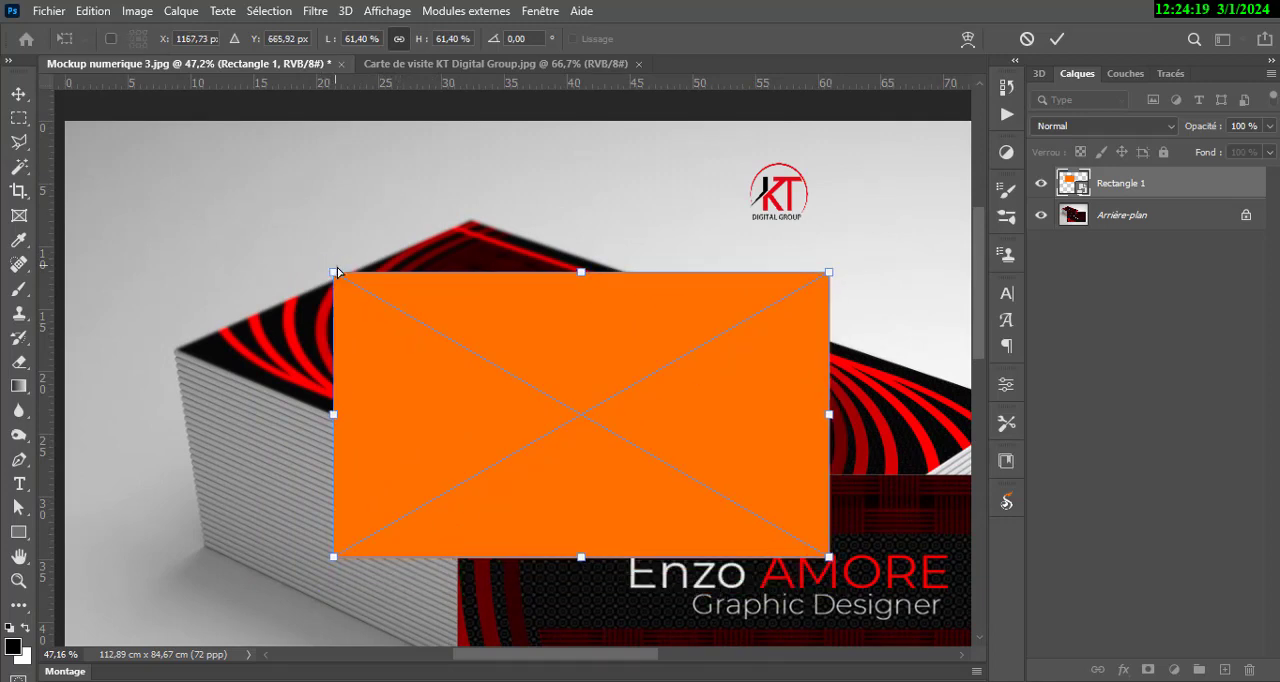
# Distort the orange rectangle's four corners to match the perspective of the card stack's top face and apply the transformation.
pyautogui.moveTo(336, 276); pyautogui.dragTo(469, 217)
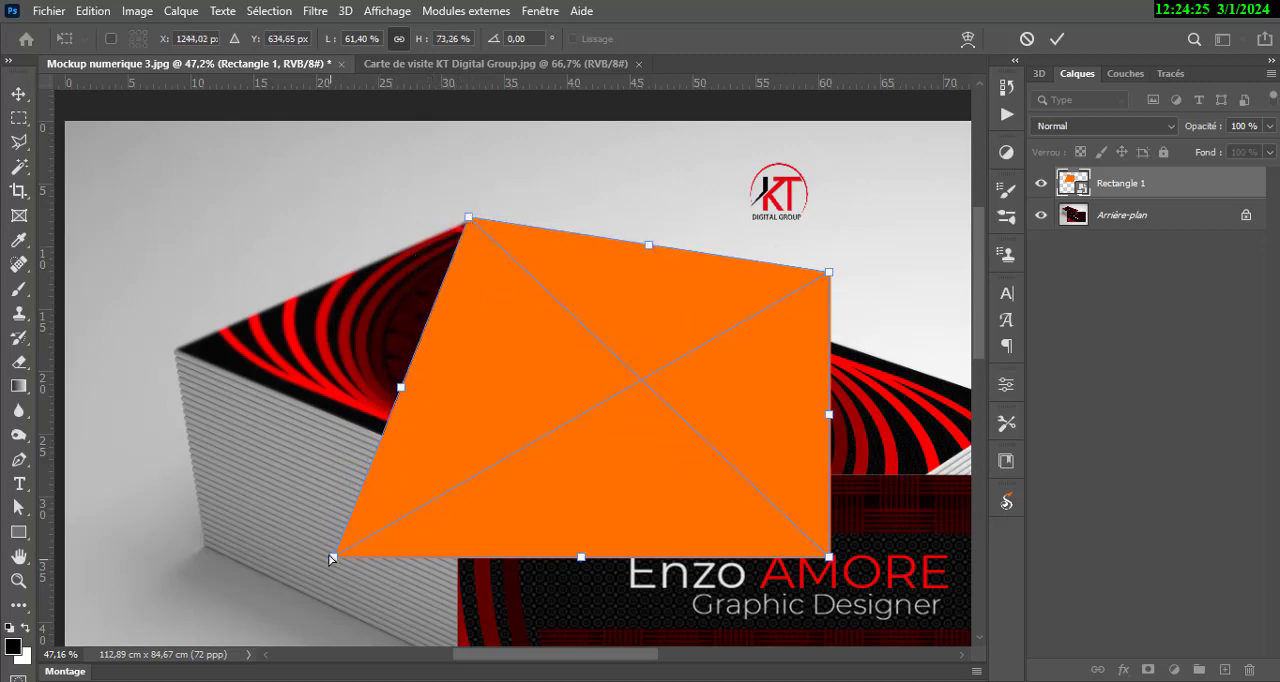
pyautogui.moveTo(332, 558); pyautogui.dragTo(168, 349)
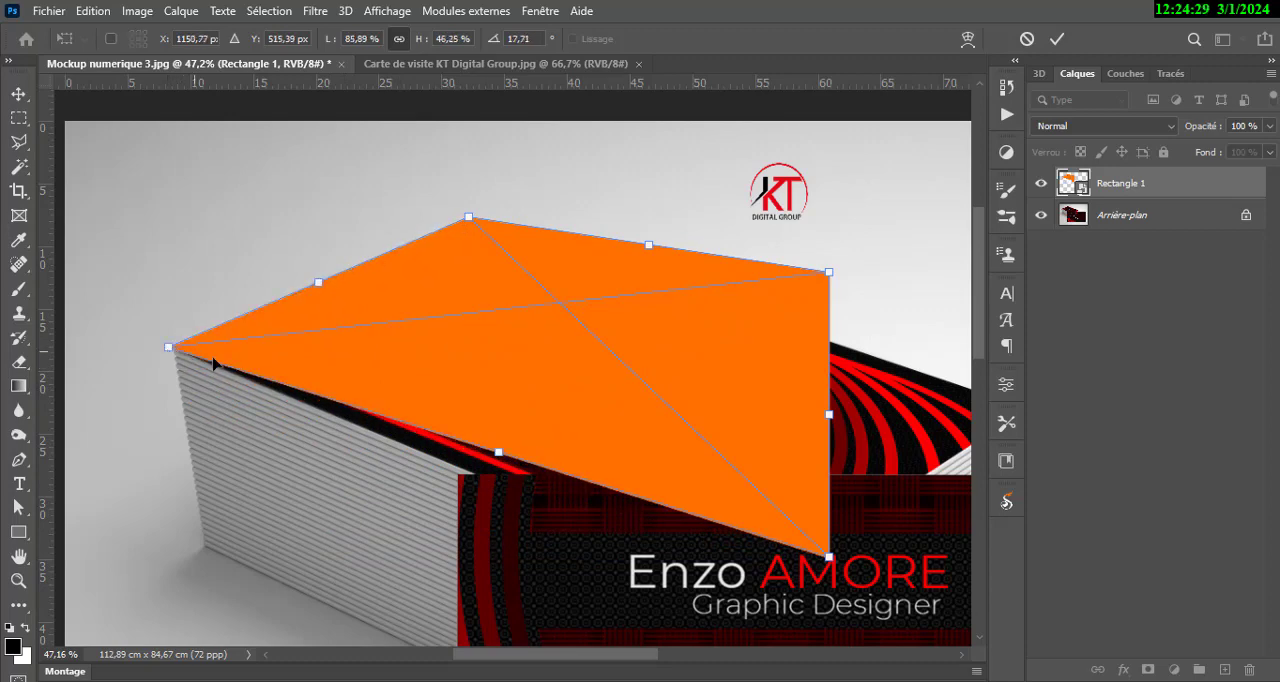
pyautogui.moveTo(842, 431); pyautogui.dragTo(682, 427)
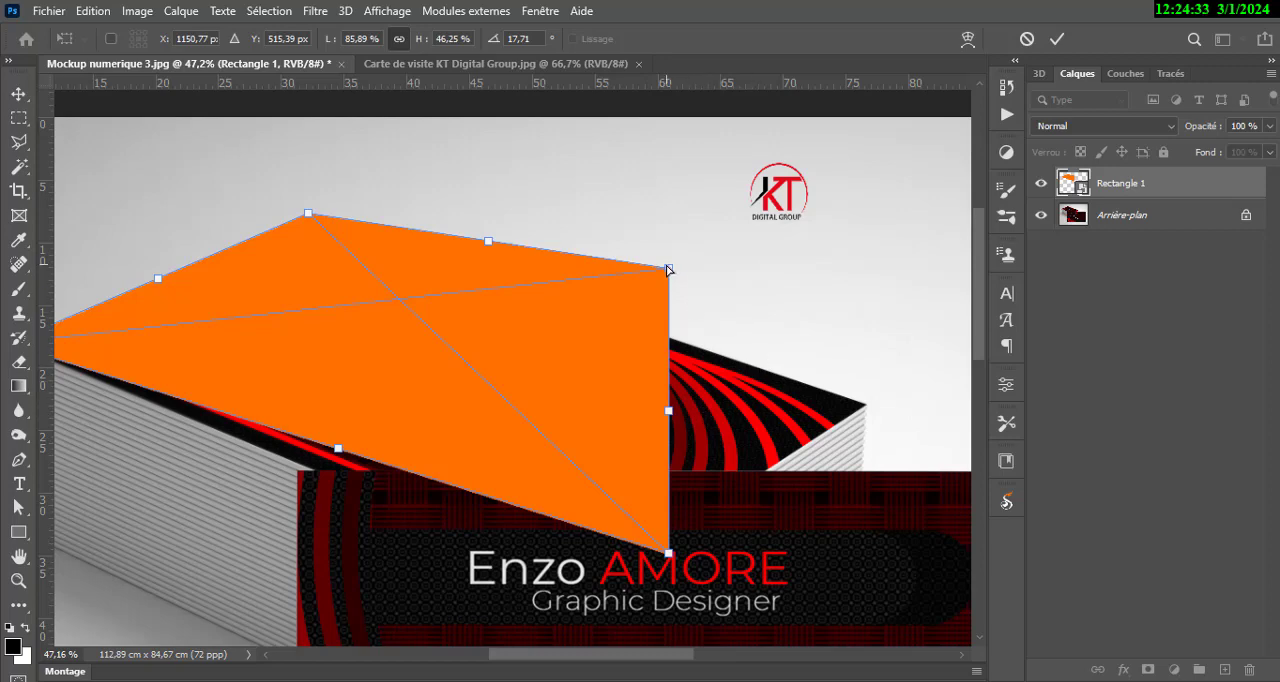
pyautogui.moveTo(669, 269); pyautogui.dragTo(868, 405)
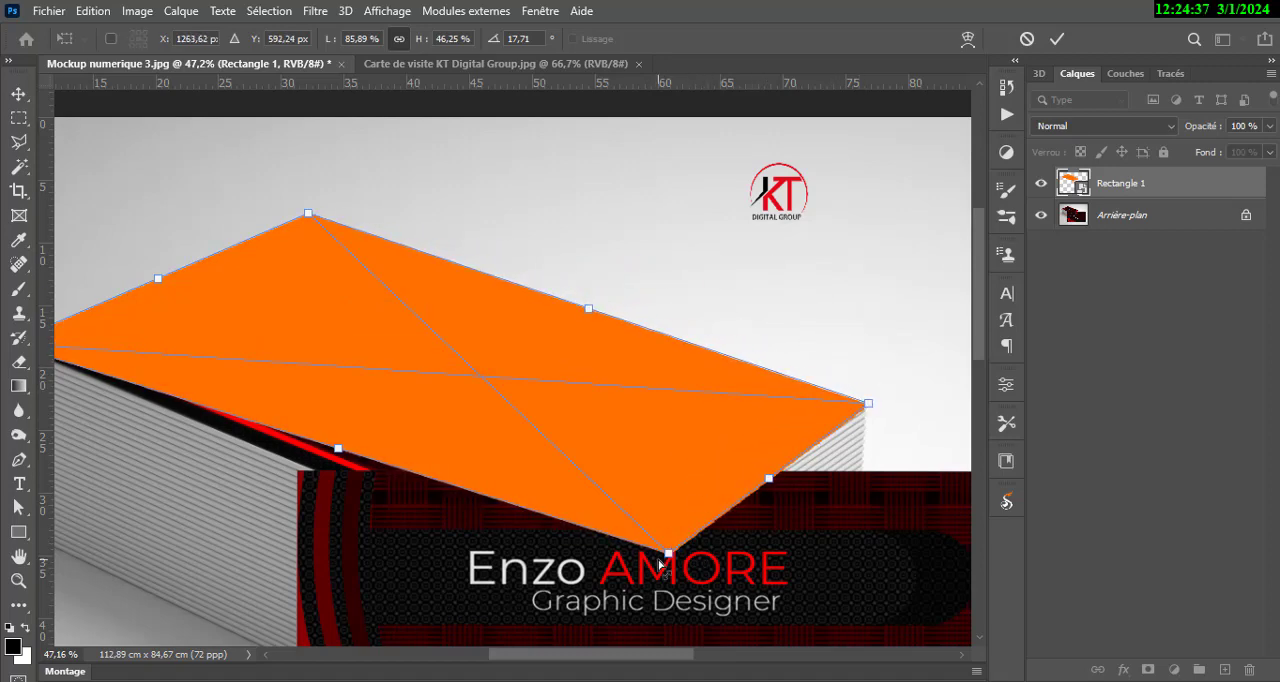
pyautogui.moveTo(667, 553); pyautogui.dragTo(634, 547)
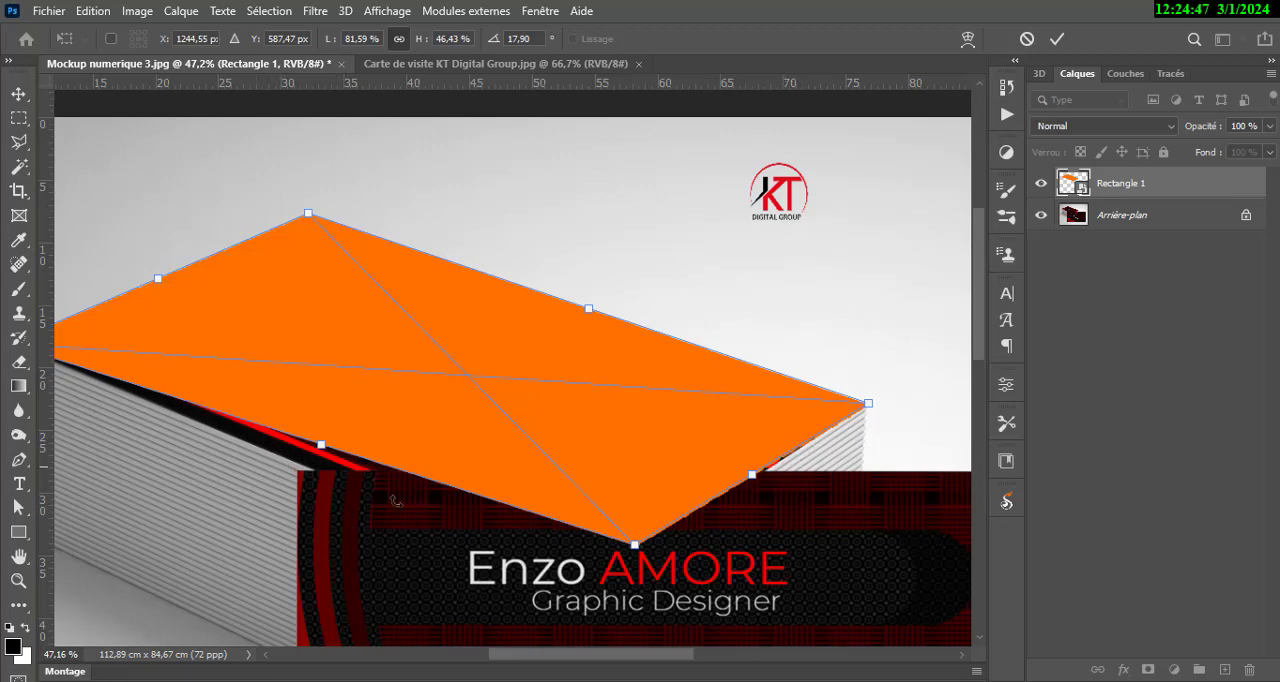
pyautogui.moveTo(634, 545); pyautogui.dragTo(590, 584)
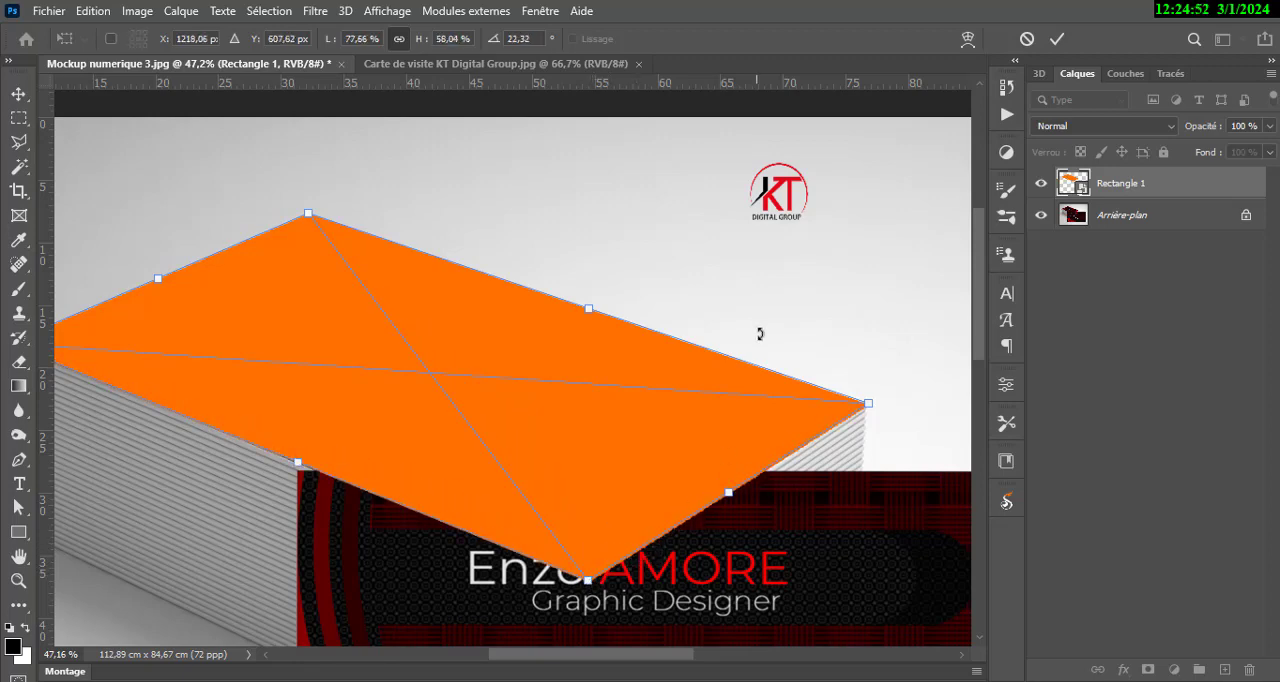
pyautogui.click(1057, 39)
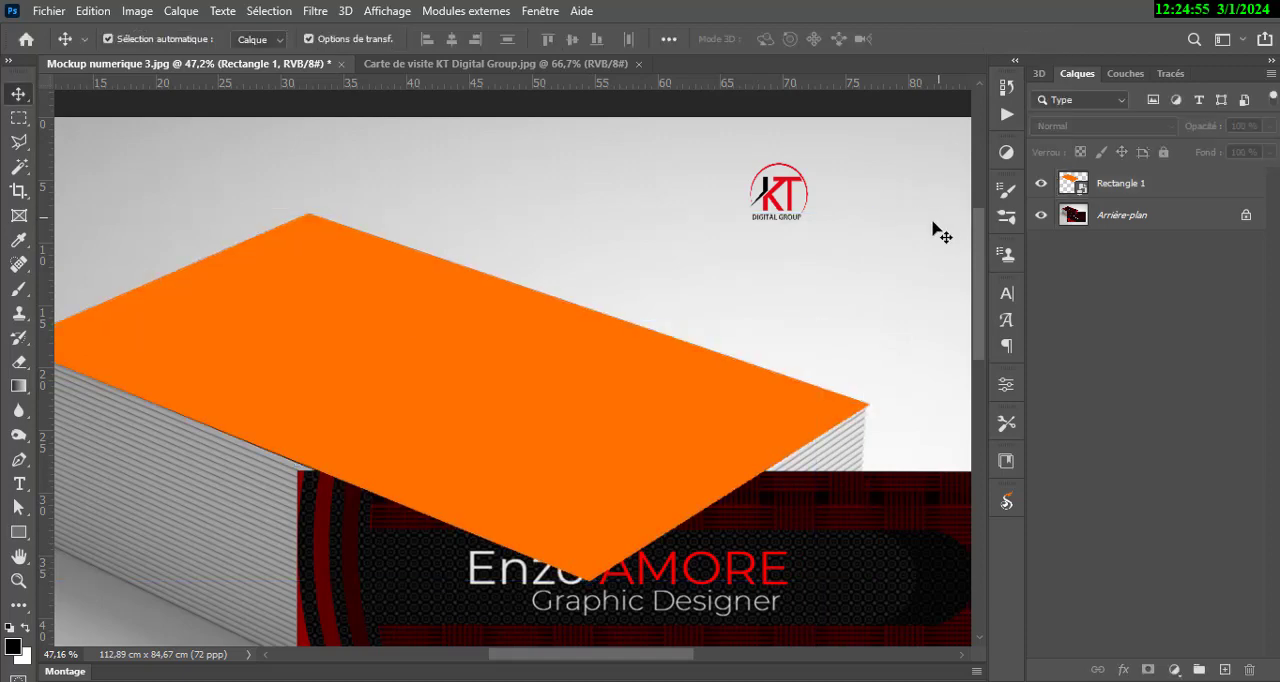
# Refine the orange shape's left and front corners to align with the card stack's edges, apply the transformation and deselect the layer.
pyautogui.scroll(-2, 658, 255)
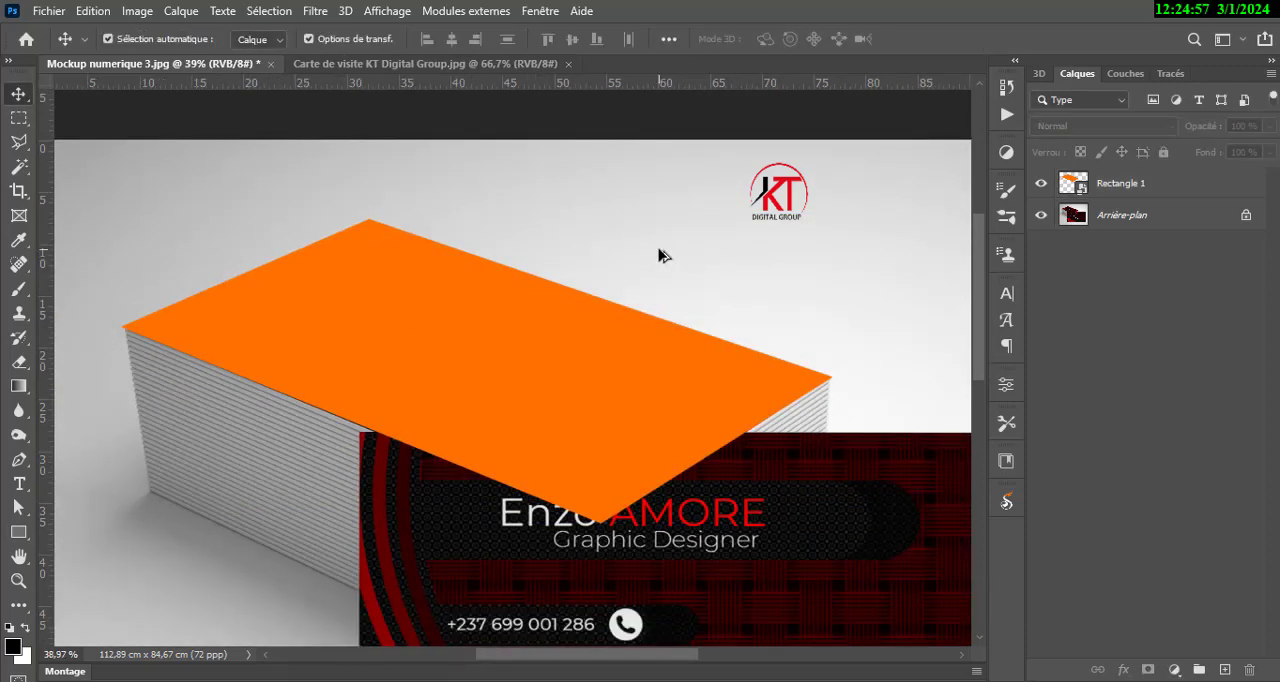
pyautogui.scroll(-2, 658, 255)
pyautogui.scroll(-1, 658, 255)
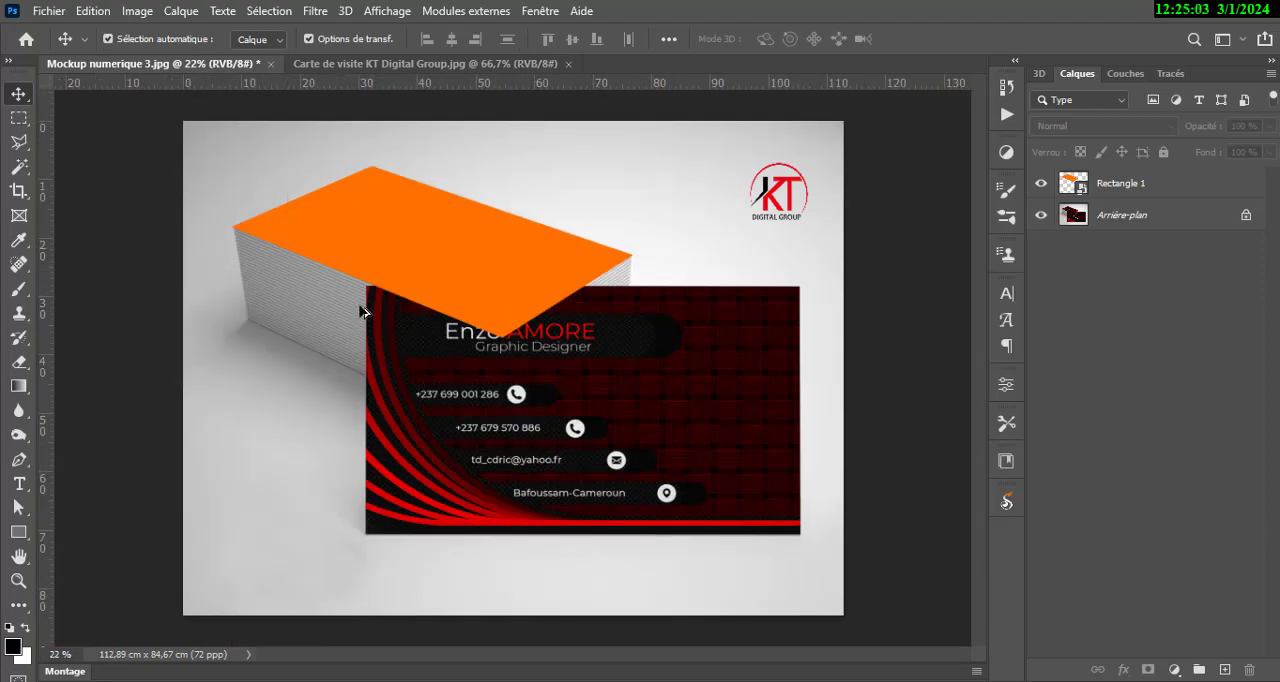
pyautogui.scroll(7, 250, 203)
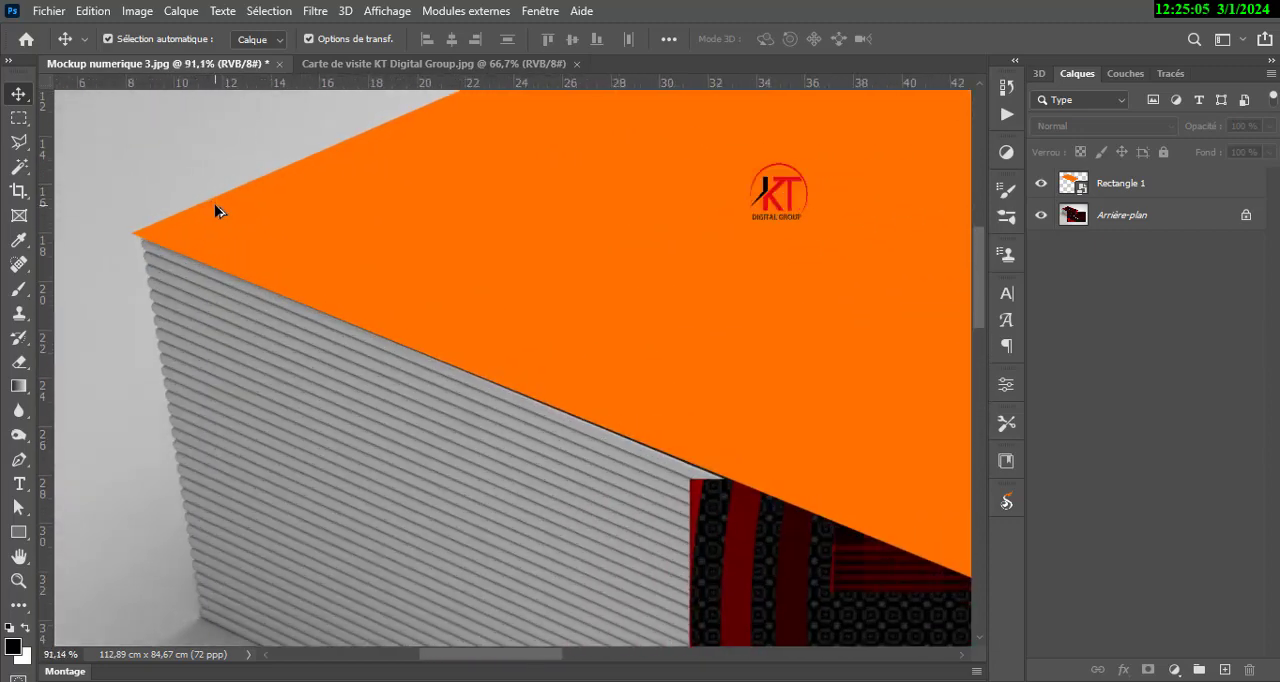
pyautogui.click(215, 222)
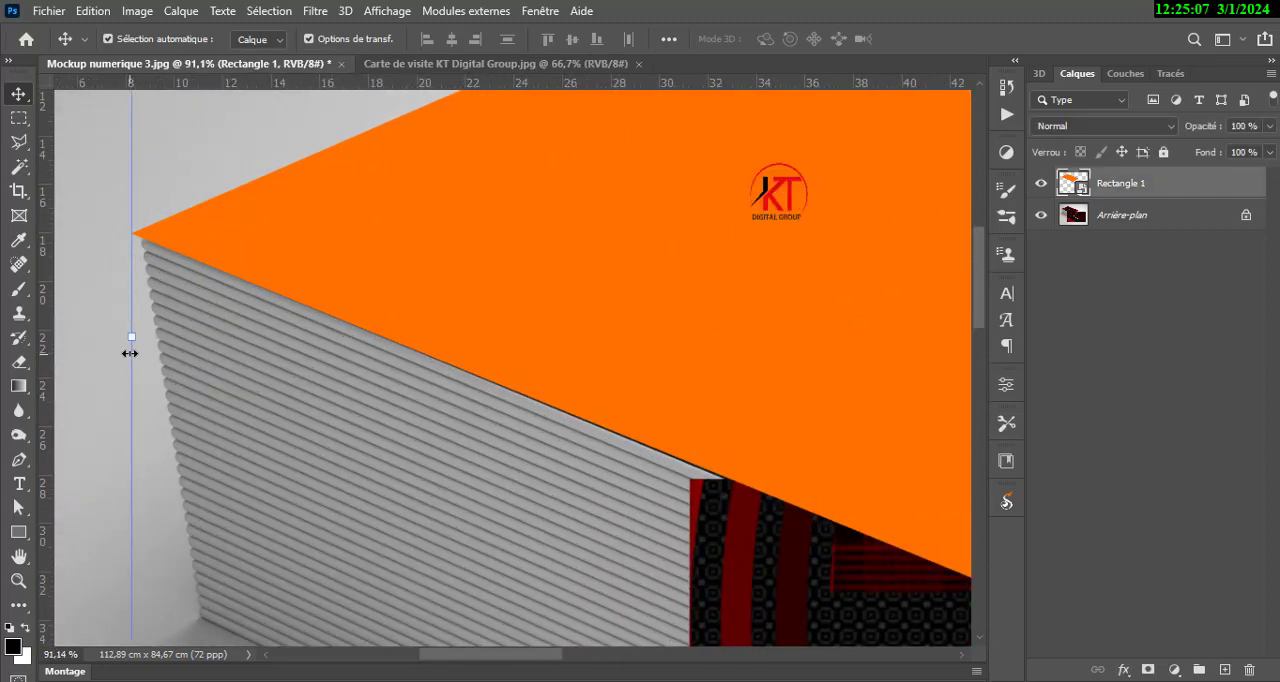
pyautogui.hotkey('ctrl', 't')
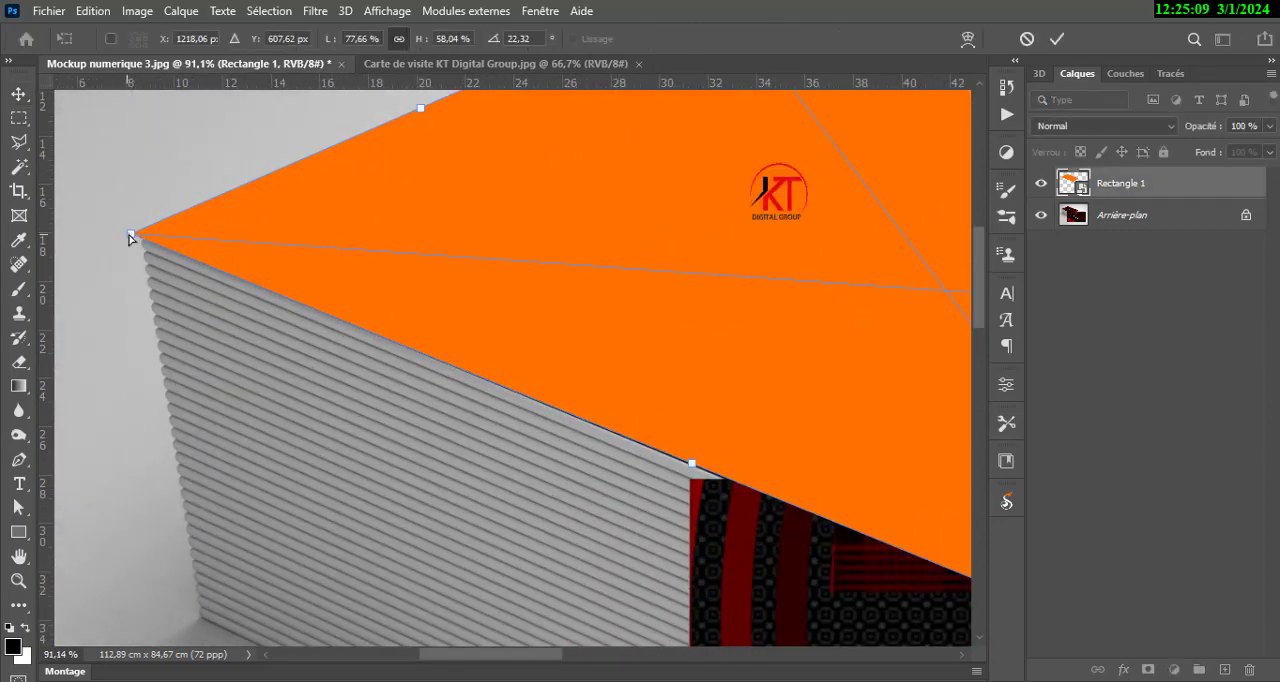
pyautogui.moveTo(130, 237); pyautogui.dragTo(142, 238)
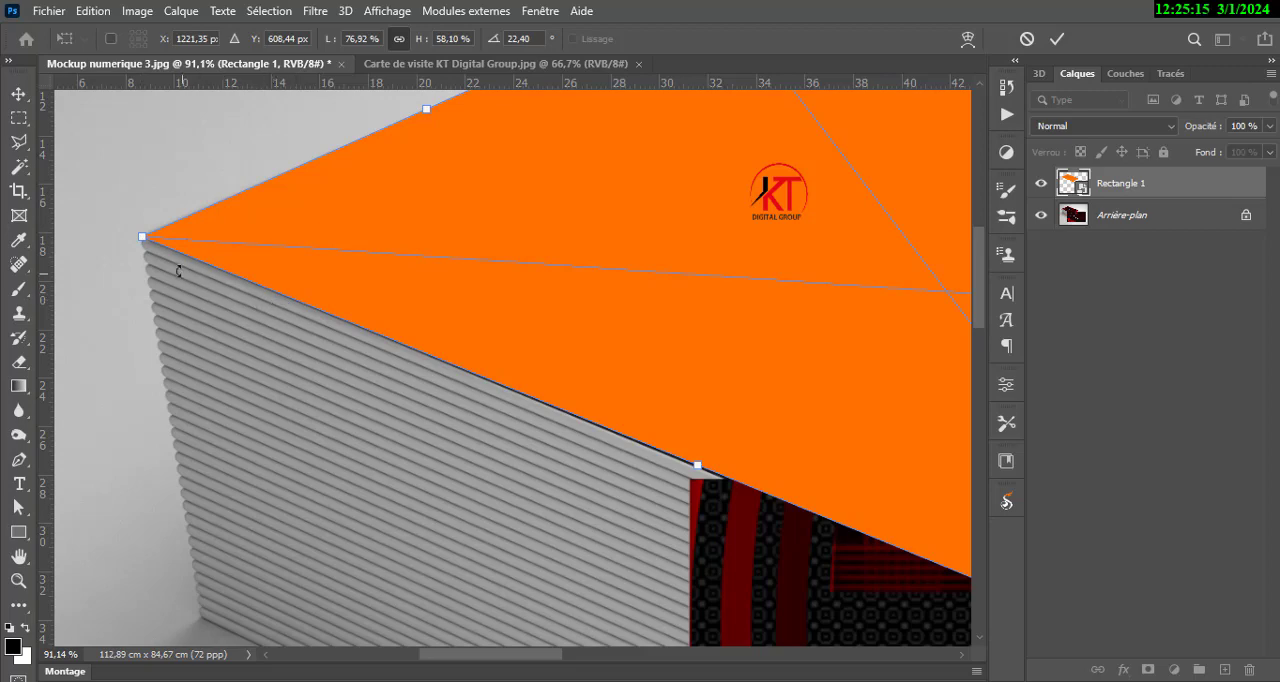
pyautogui.moveTo(700, 397); pyautogui.dragTo(285, 143)
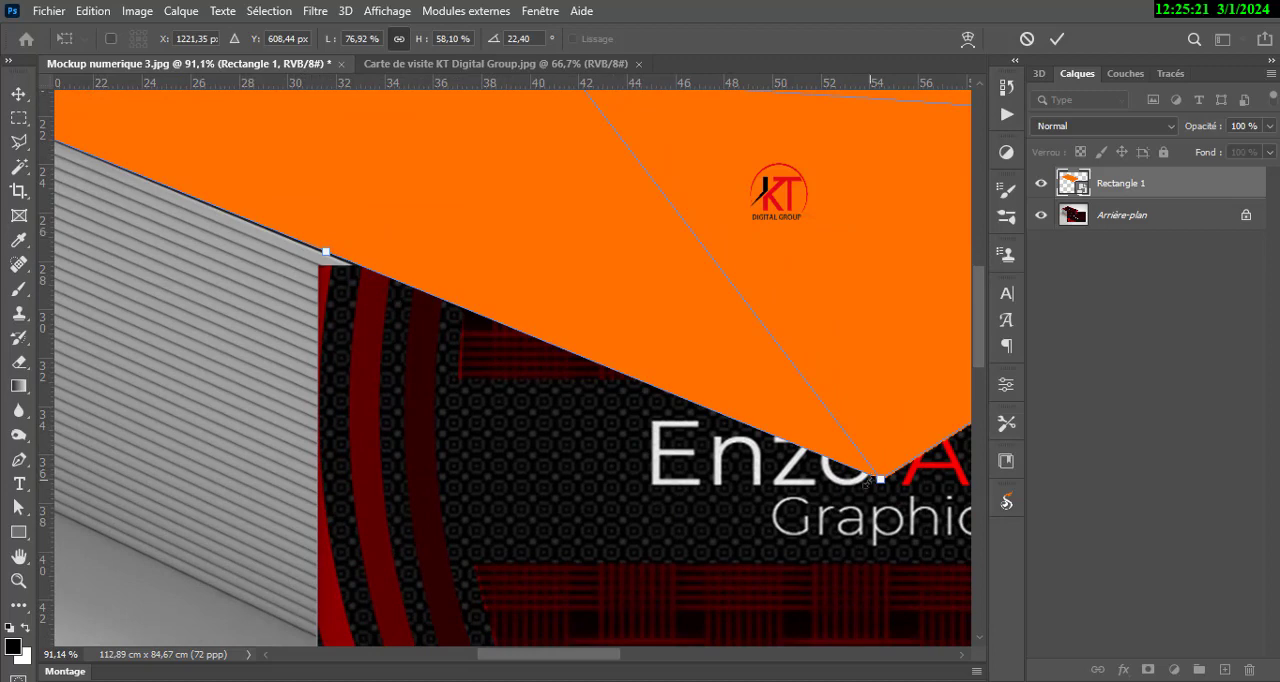
pyautogui.moveTo(884, 487); pyautogui.dragTo(885, 495)
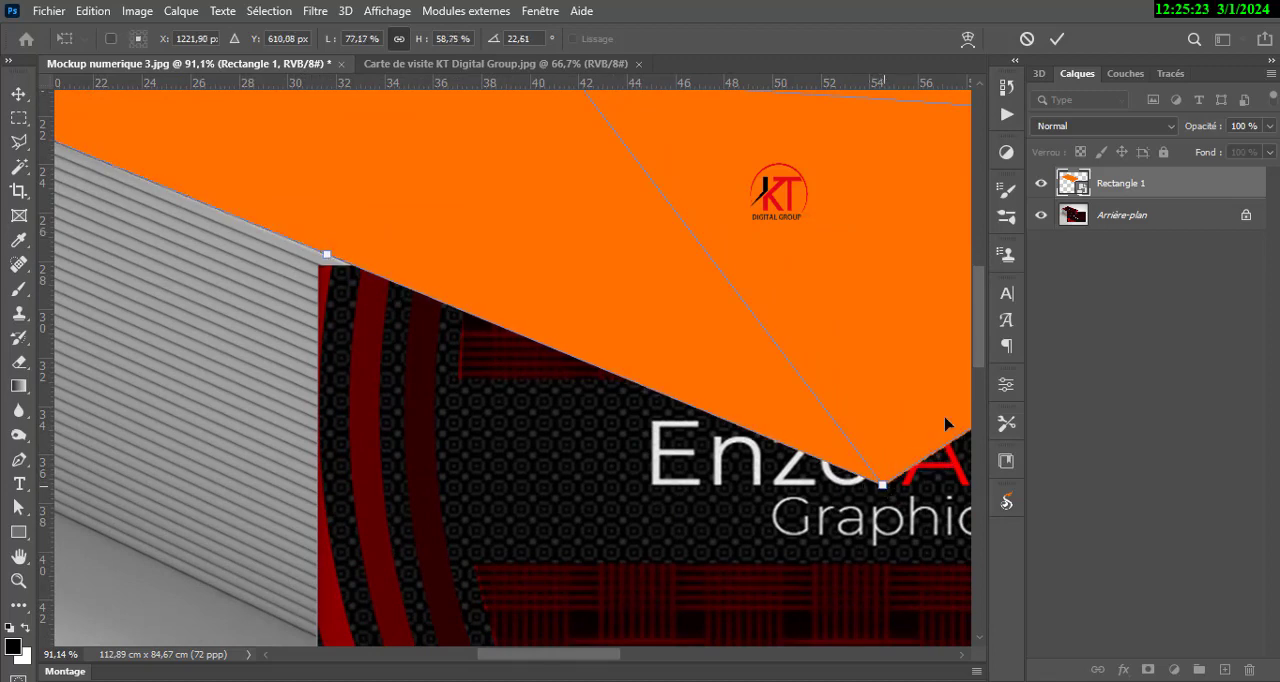
pyautogui.click(1058, 39)
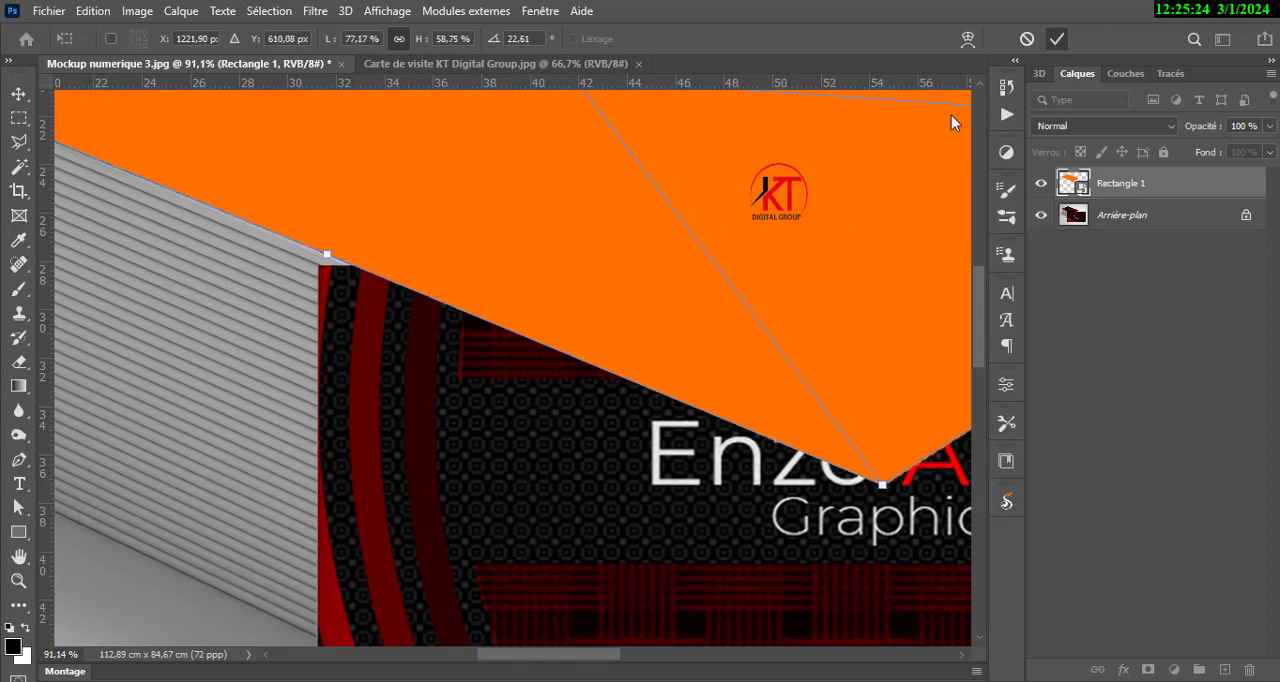
pyautogui.click(272, 557)
pyautogui.scroll(-12, 180, 526)
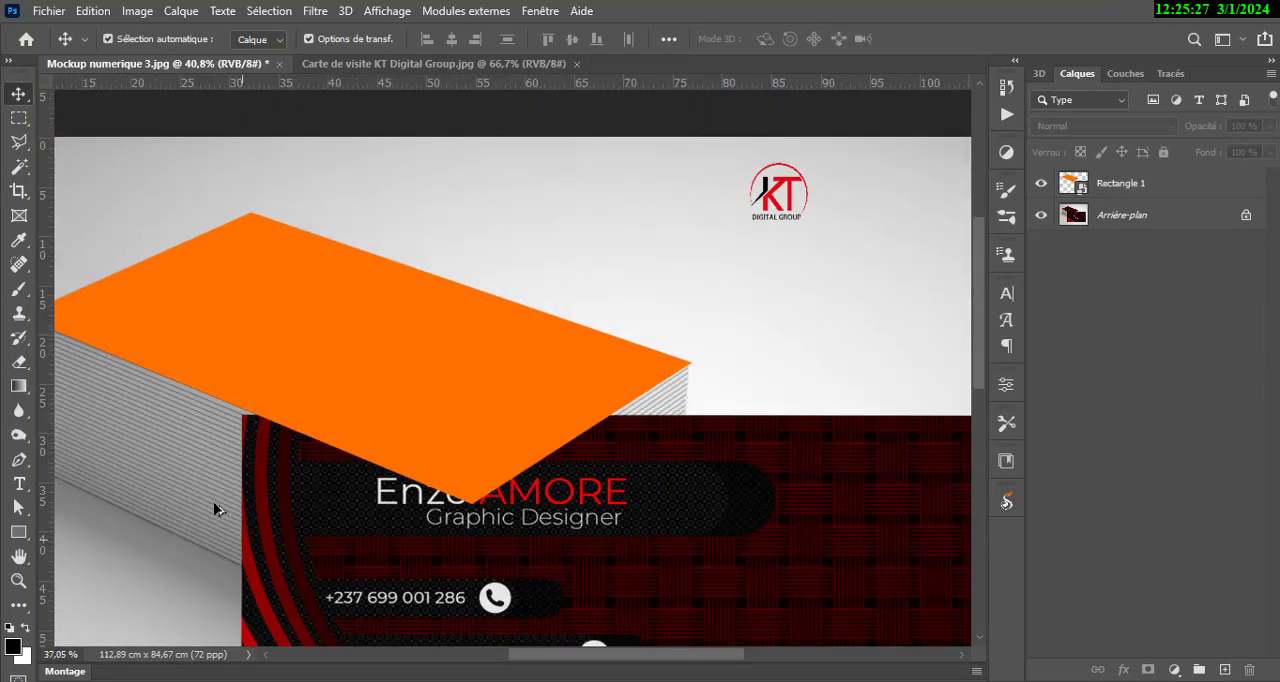
pyautogui.scroll(-1, 214, 503)
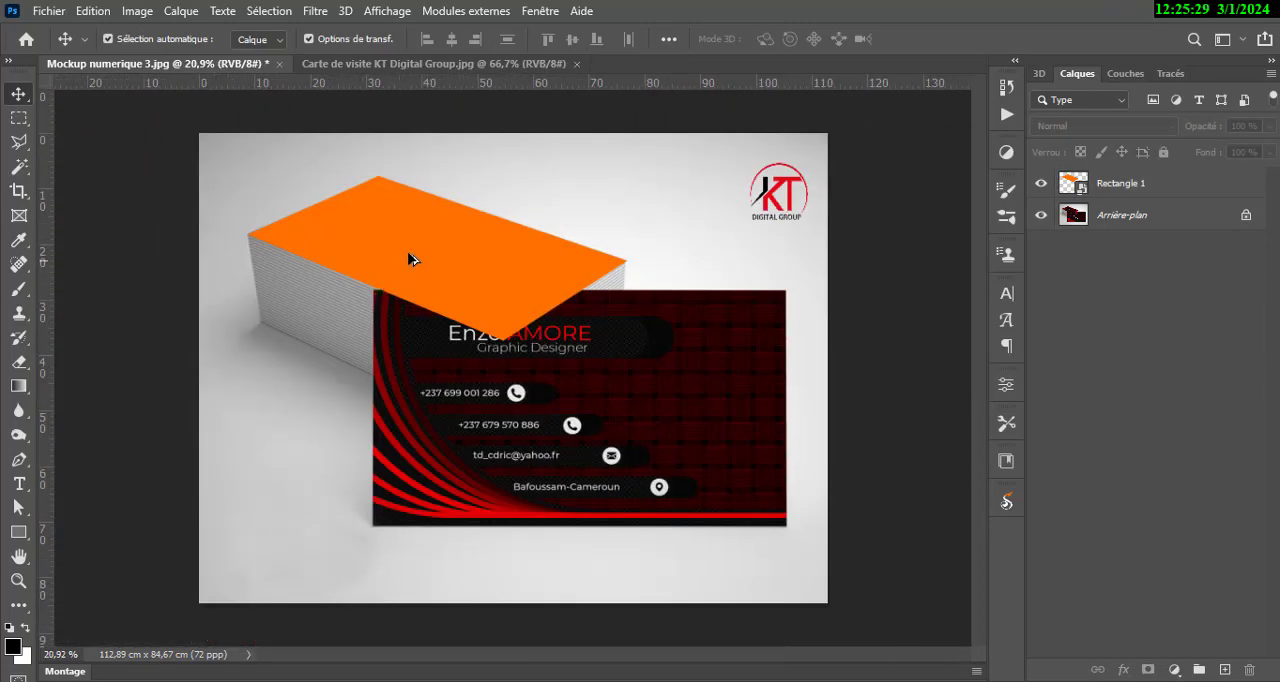
pyautogui.scroll(1, 415, 245)
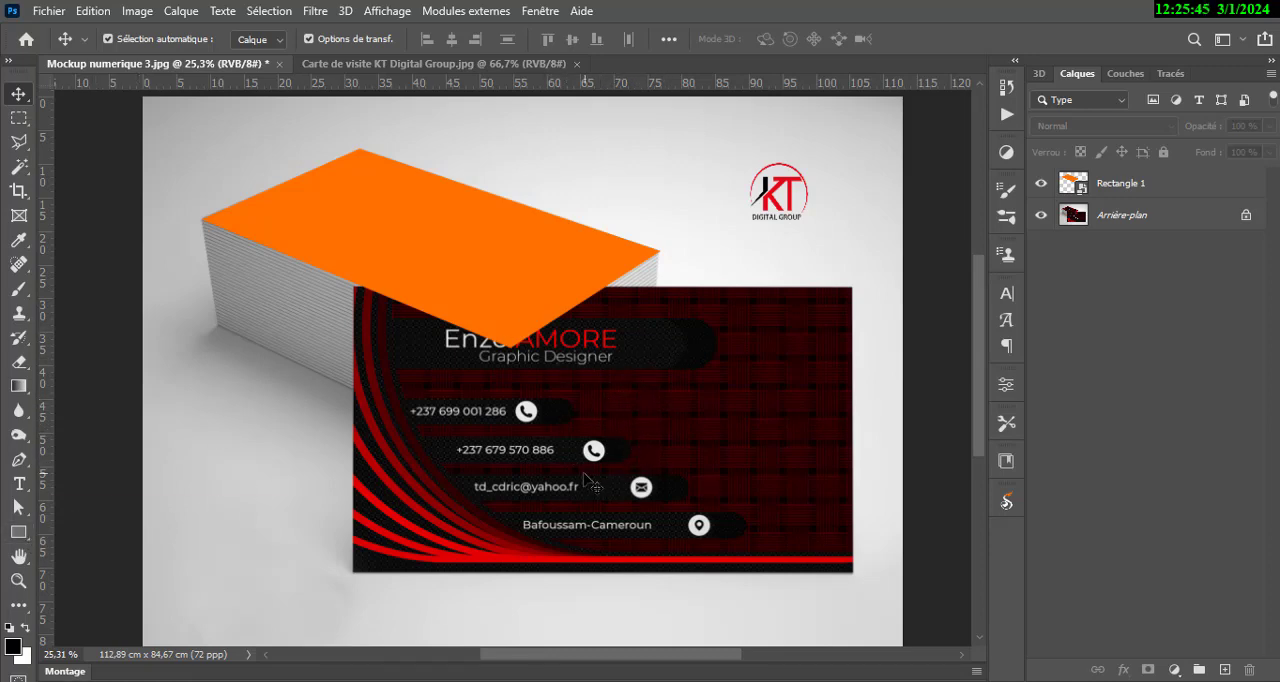
# Duplicate the orange smart object on the card stack and move the copy over the front business card.
pyautogui.click(471, 268)
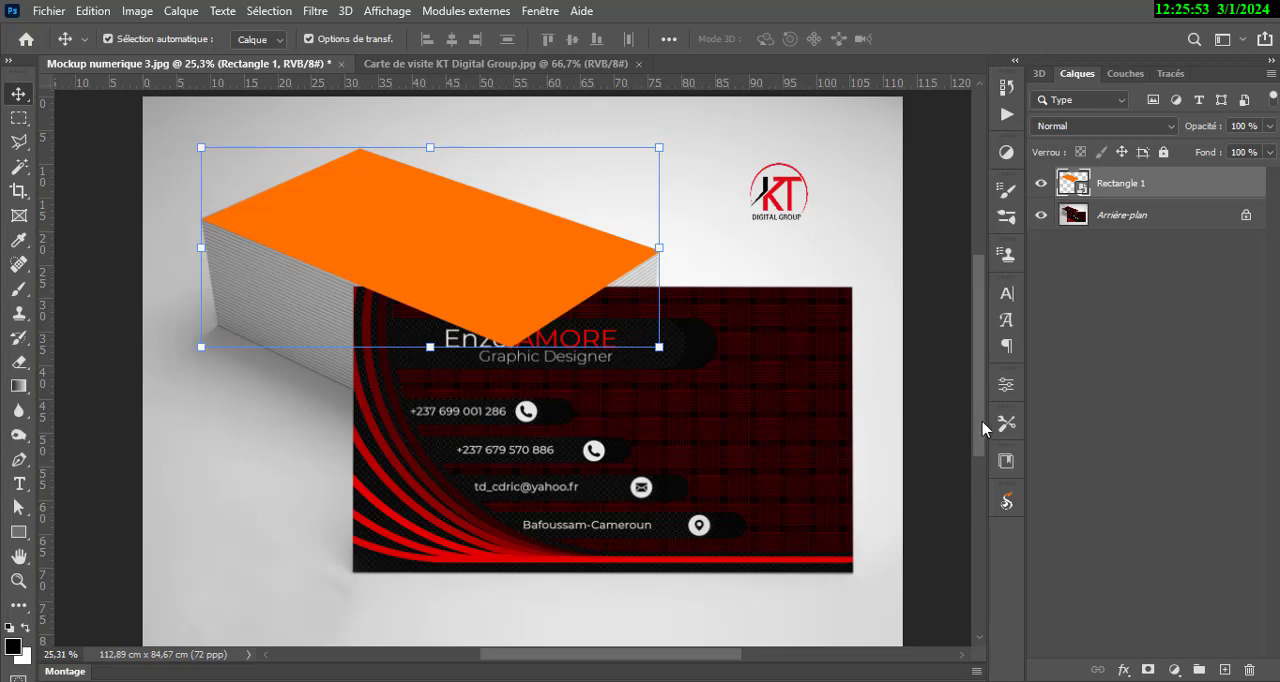
pyautogui.hotkey('ctrl', 'j')
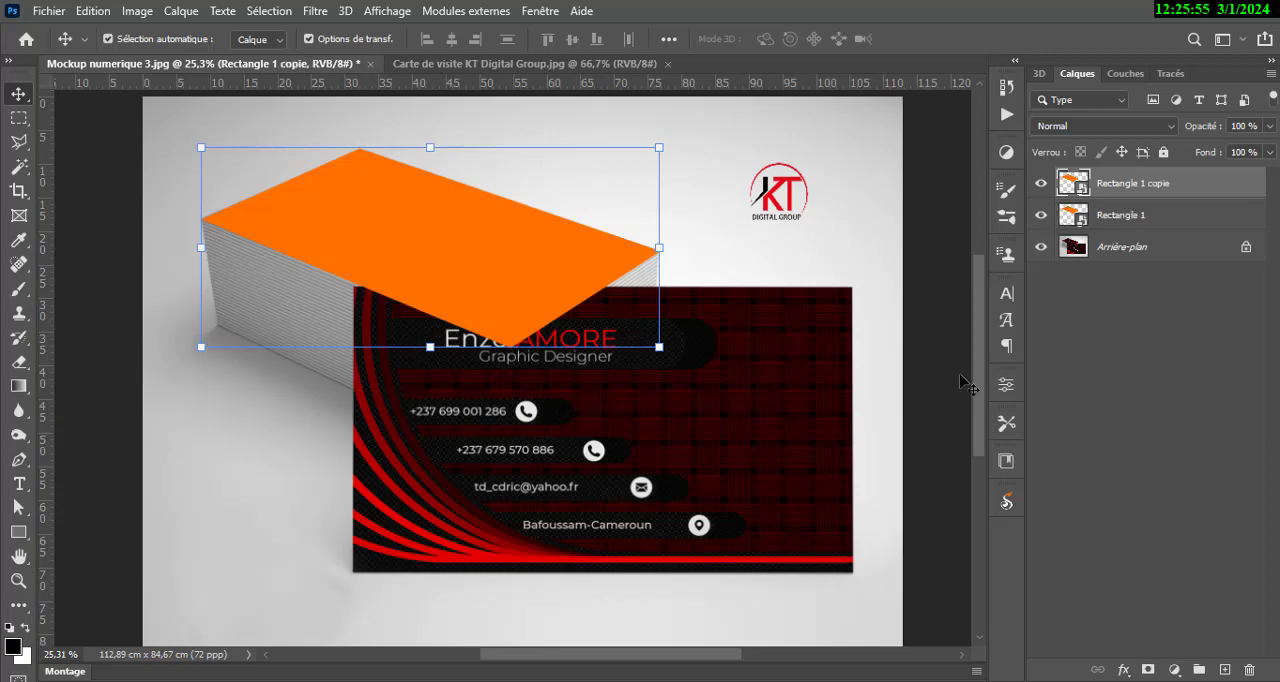
pyautogui.moveTo(479, 258); pyautogui.dragTo(633, 507)
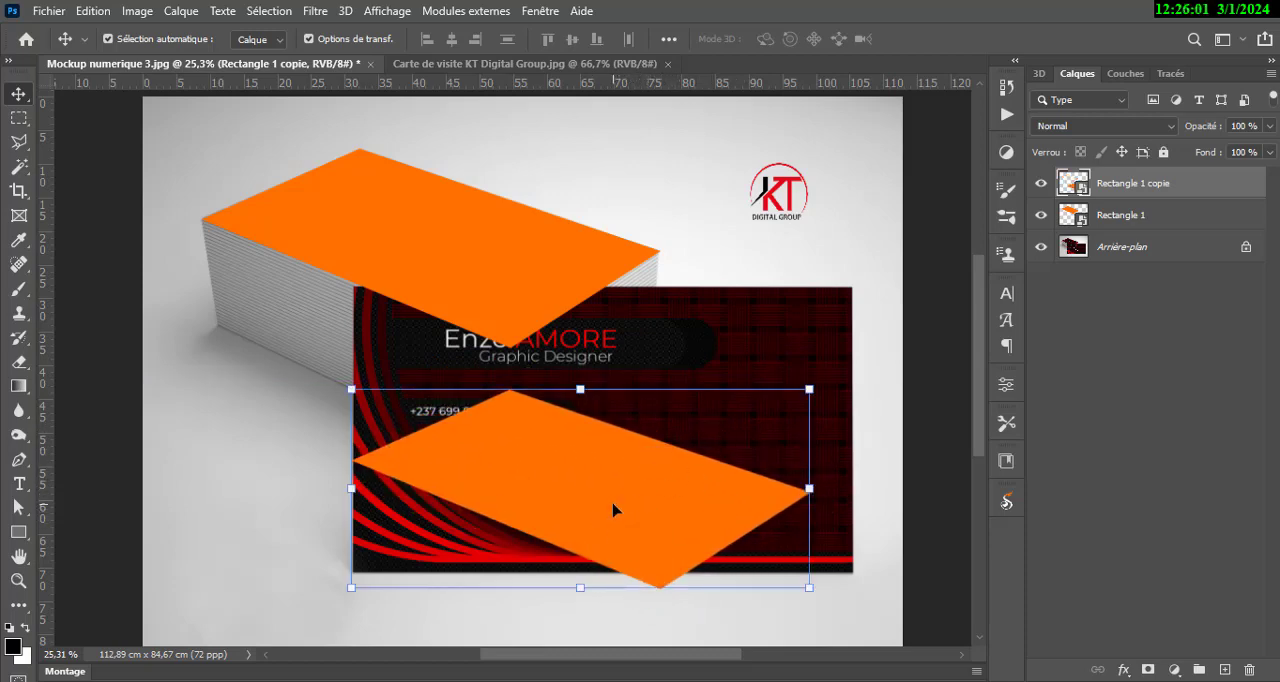
pyautogui.moveTo(628, 506)
pyautogui.mouseDown()
pyautogui.moveTo(654, 491)
pyautogui.moveTo(631, 482)
pyautogui.moveTo(660, 491)
pyautogui.moveTo(644, 489)
pyautogui.mouseUp()
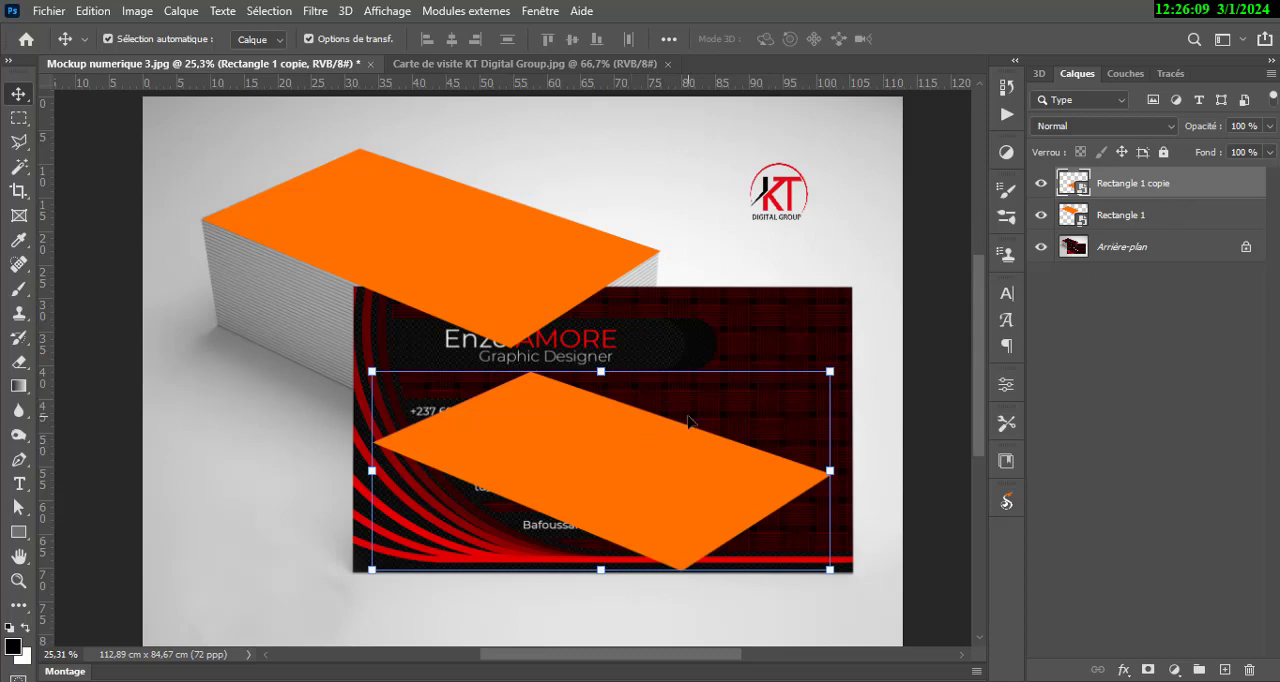
# Distort the orange copy's four corners to match the front business card's corners and apply the transformation.
pyautogui.click(372, 371)
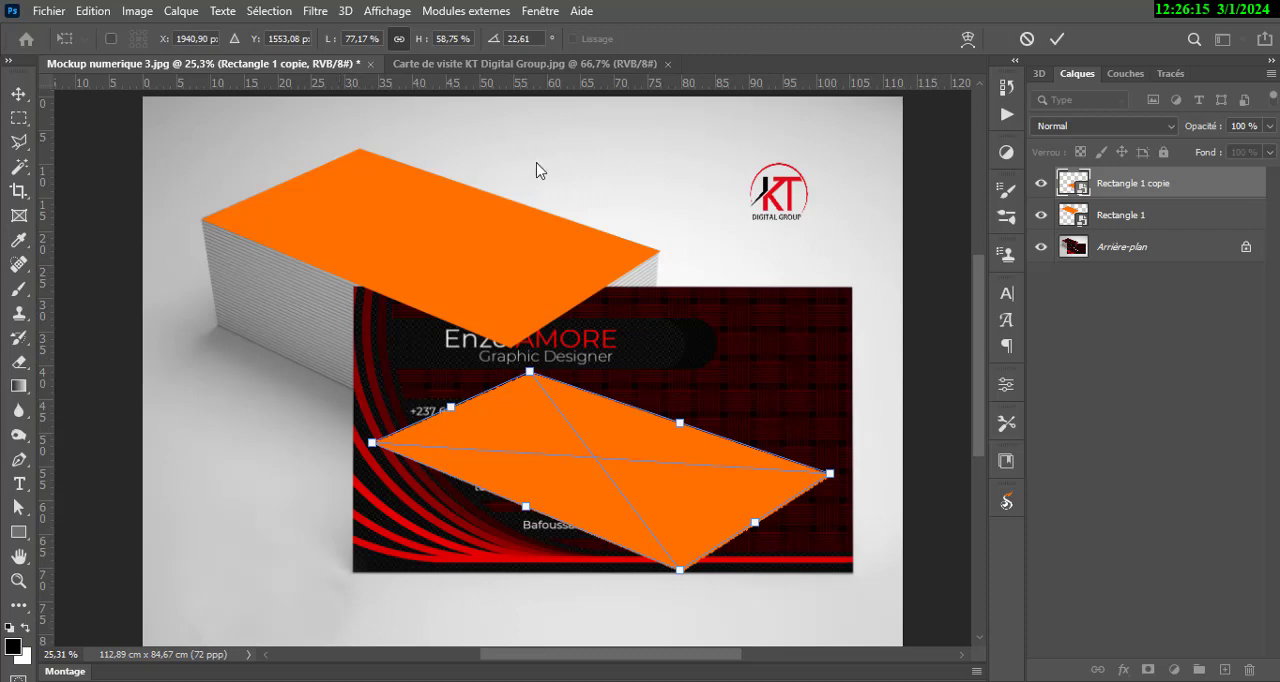
pyautogui.scroll(3, 586, 343)
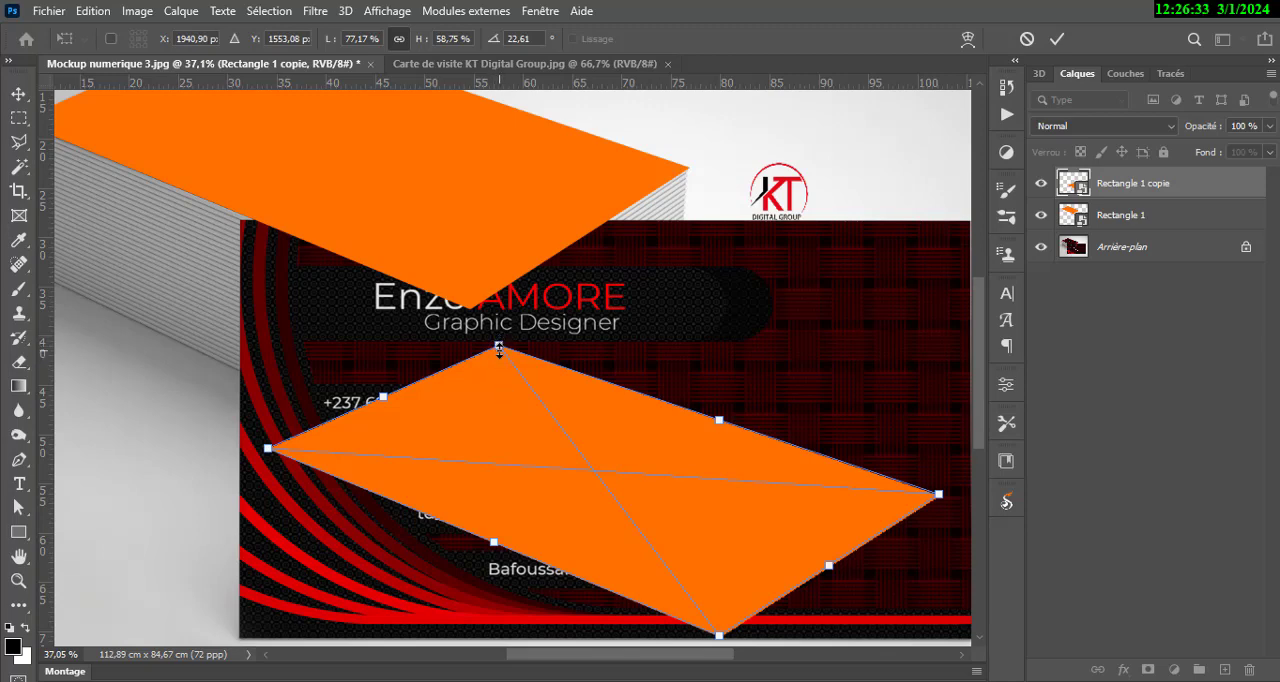
pyautogui.moveTo(499, 347); pyautogui.dragTo(242, 219)
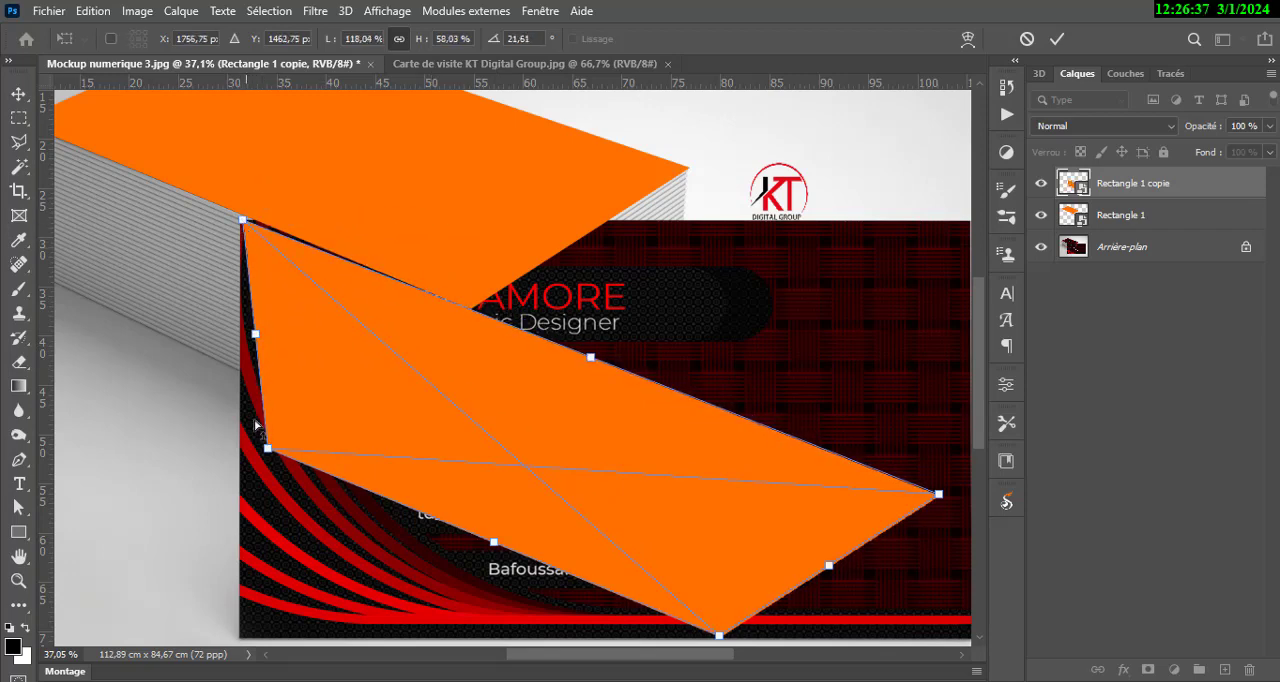
pyautogui.scroll(-3, 392, 416)
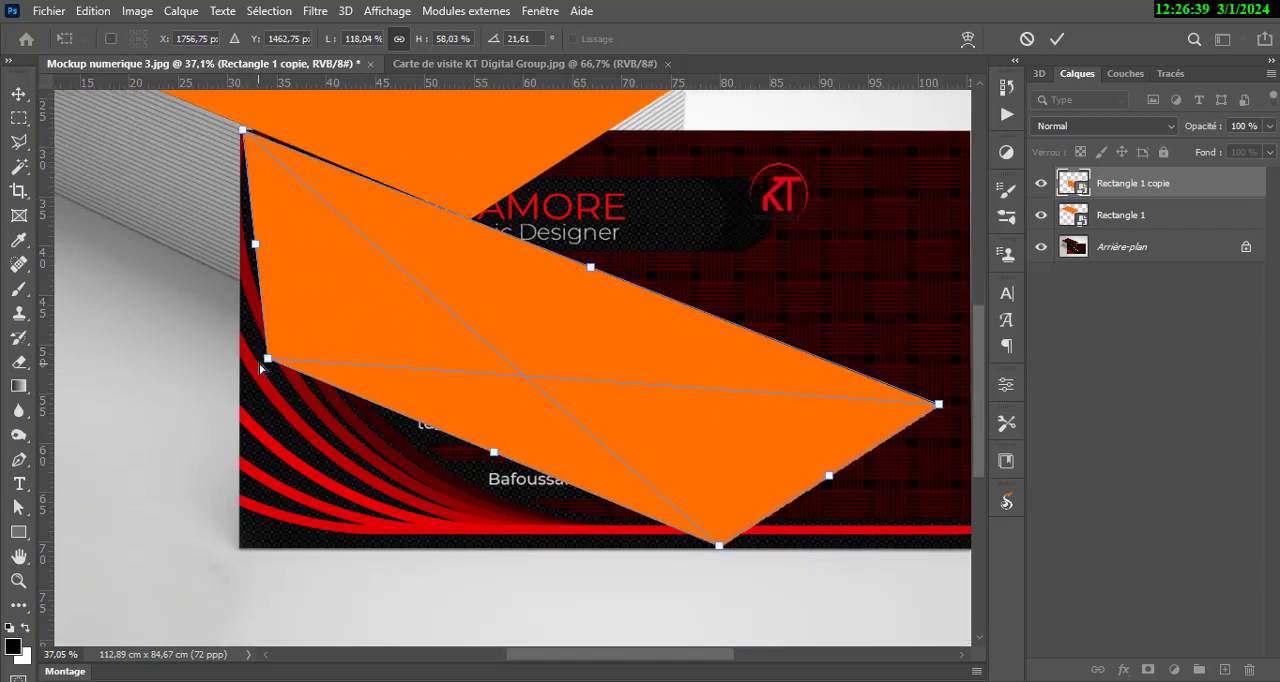
pyautogui.moveTo(267, 362); pyautogui.dragTo(238, 556)
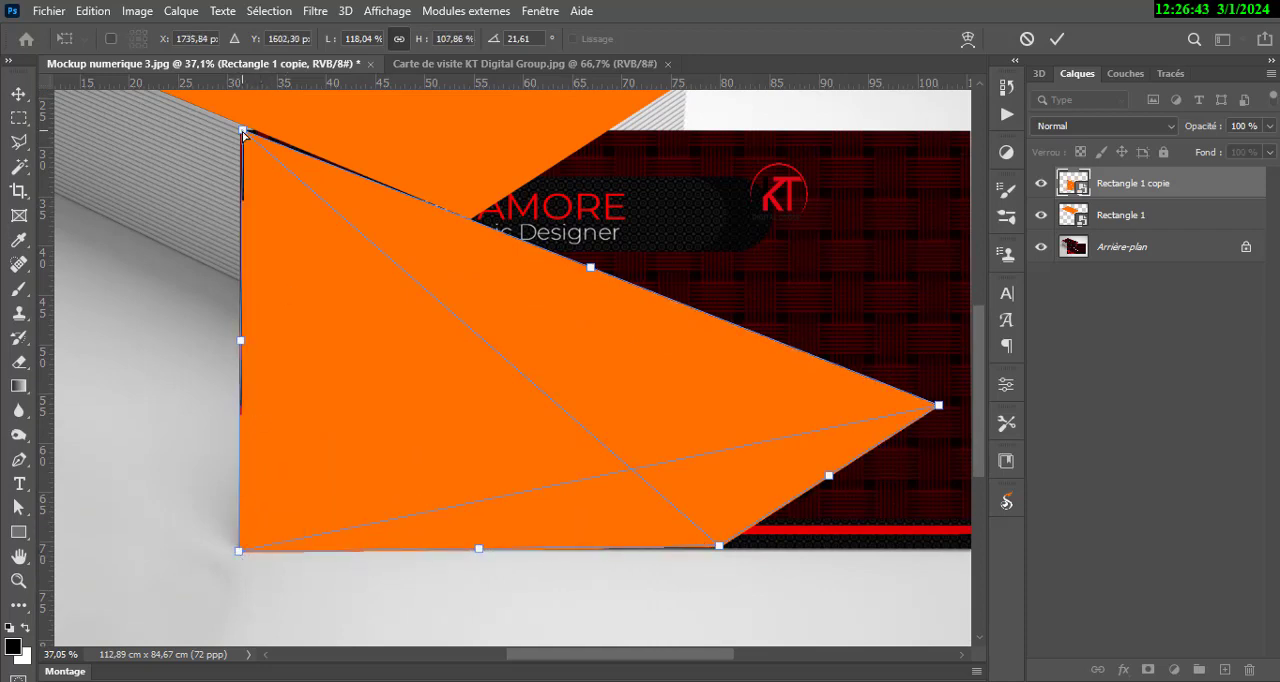
pyautogui.moveTo(243, 134); pyautogui.dragTo(242, 130)
pyautogui.moveTo(851, 368); pyautogui.dragTo(615, 386)
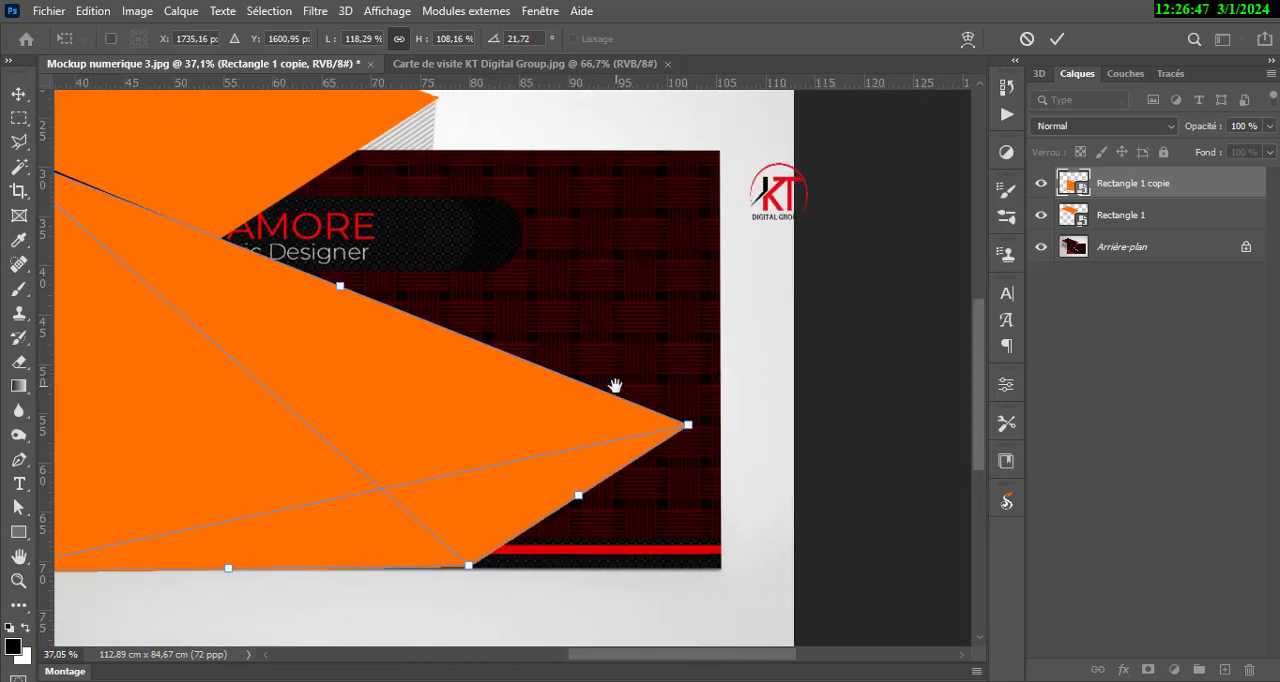
pyautogui.moveTo(688, 431); pyautogui.dragTo(723, 155)
pyautogui.moveTo(471, 572); pyautogui.dragTo(724, 575)
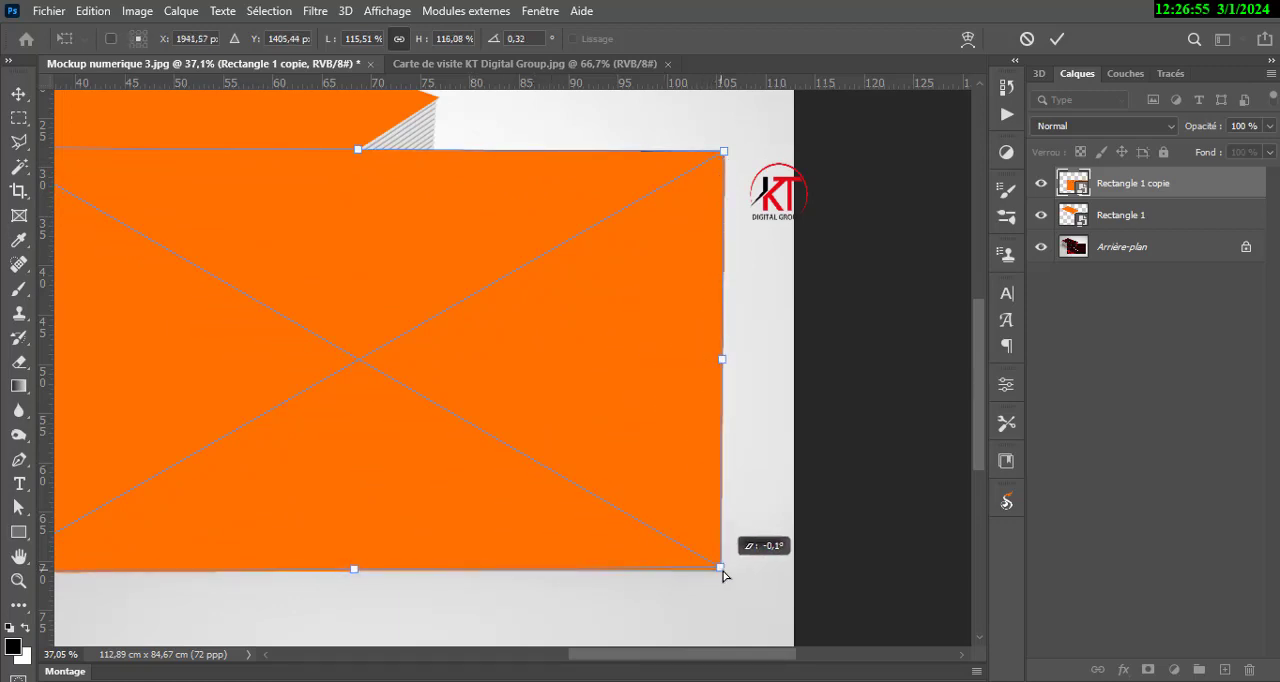
pyautogui.click(1061, 42)
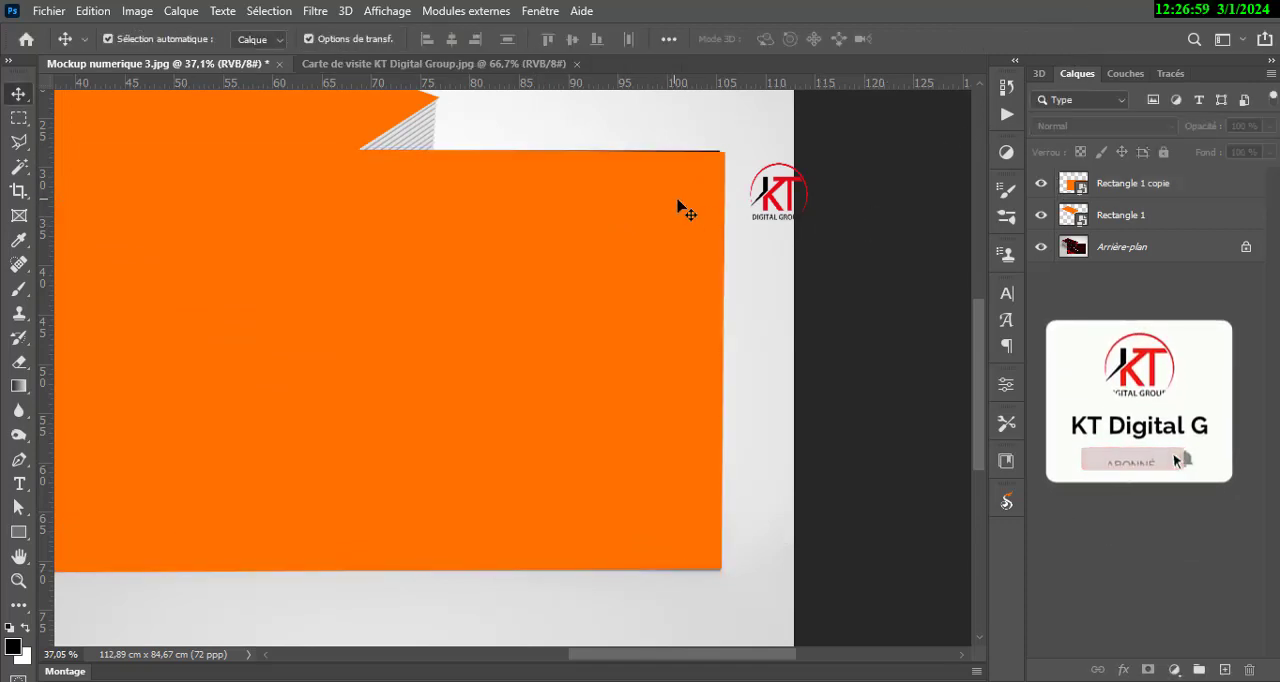
# Refine the upper-right corner of the orange copy so it fully covers the front card's edge, and apply the transformation.
pyautogui.click(677, 162)
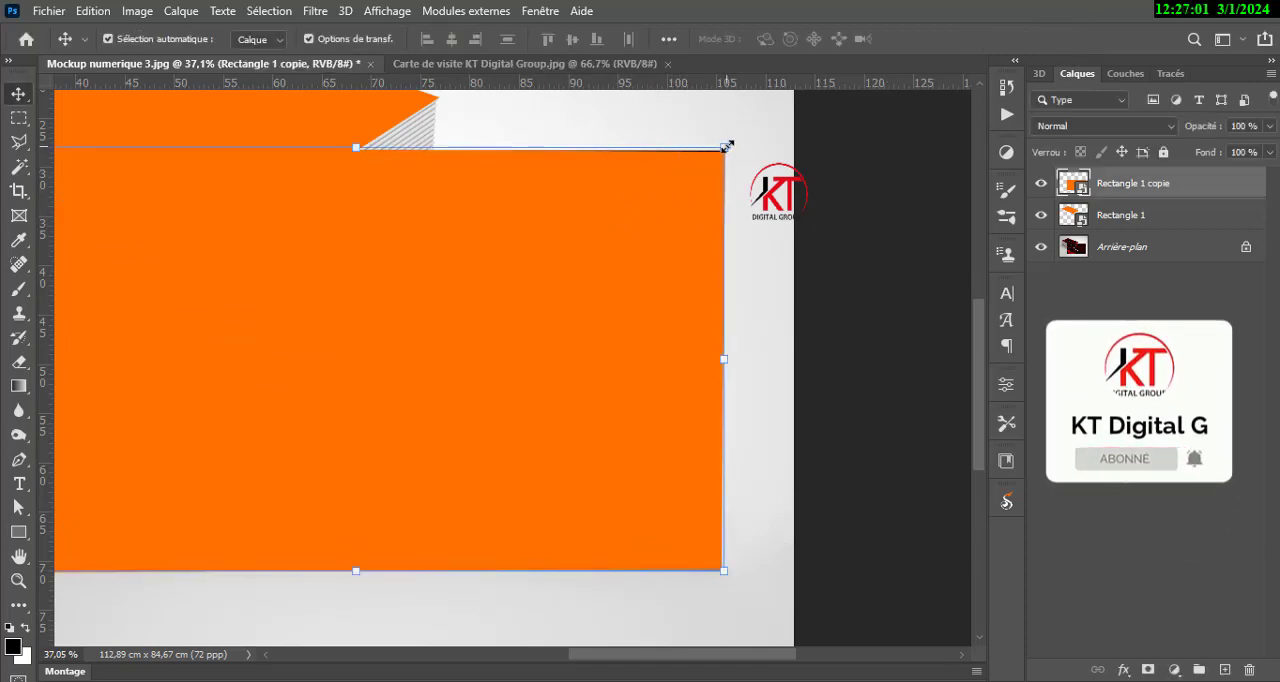
pyautogui.keyDown('ctrl'); pyautogui.click(726, 149); pyautogui.keyUp('ctrl')
pyautogui.moveTo(726, 150); pyautogui.dragTo(724, 147)
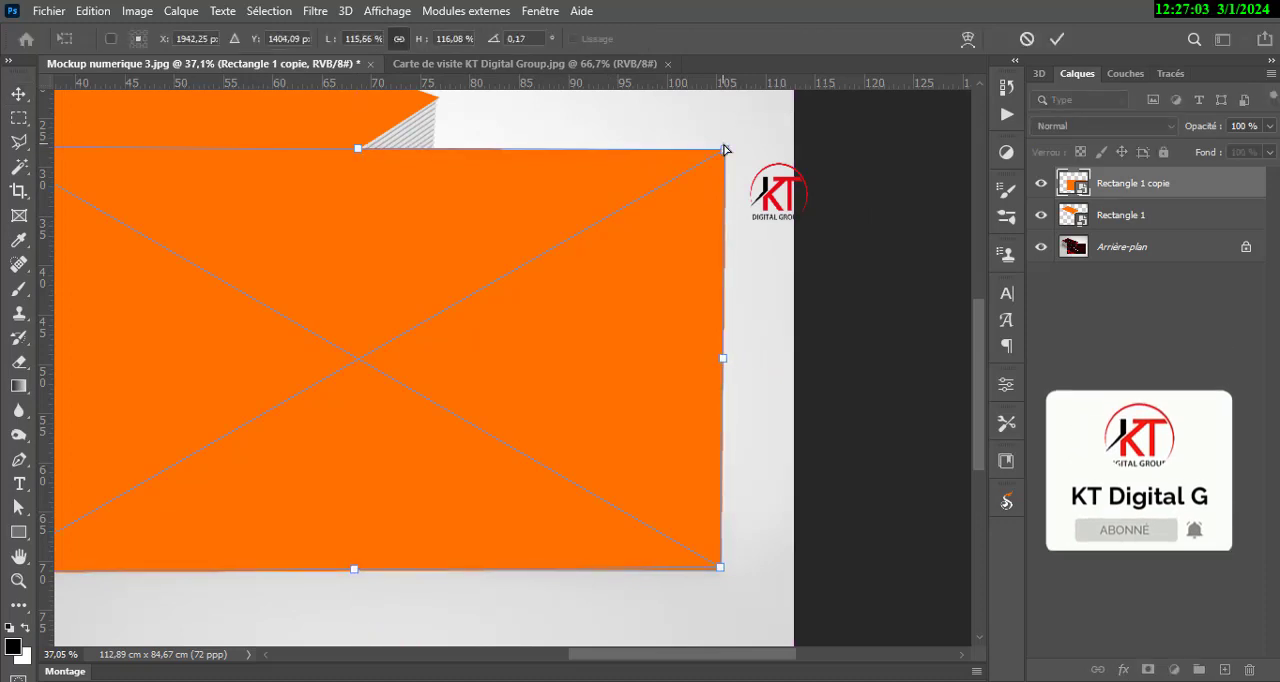
pyautogui.click(1057, 38)
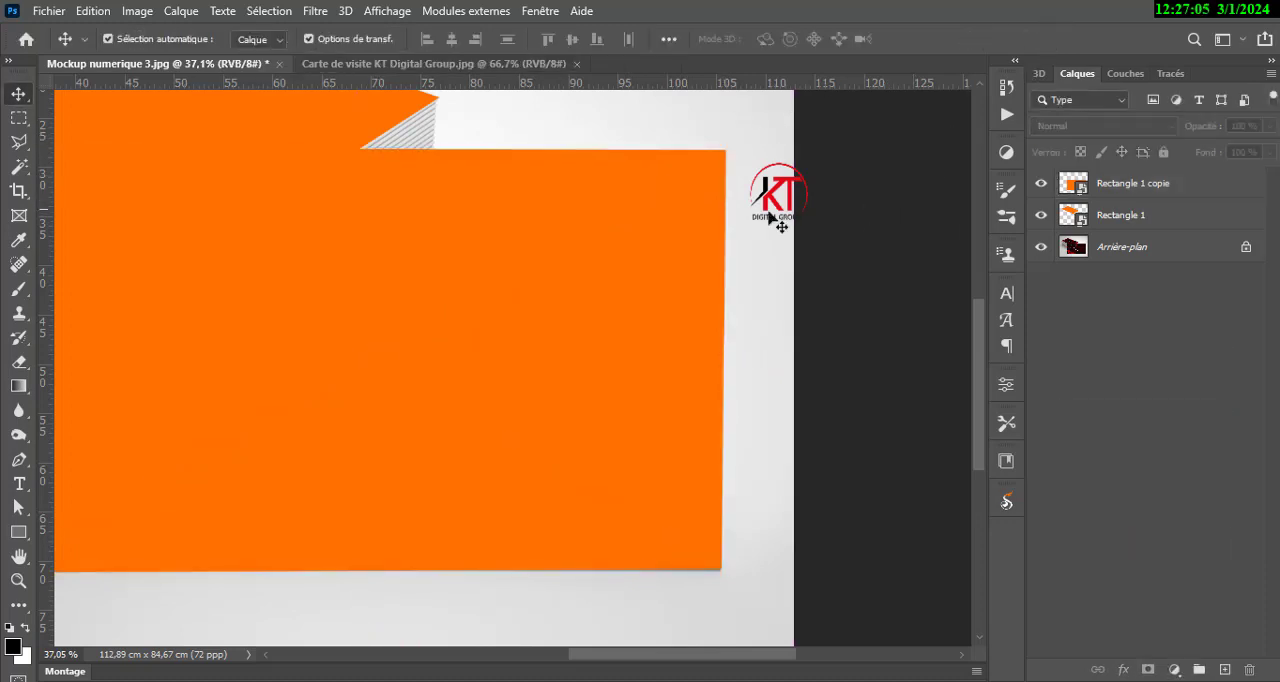
# Align the orange copy's upper-left corner with the front card's left edge, apply the transformation and deselect the layer.
pyautogui.scroll(-5, 745, 212)
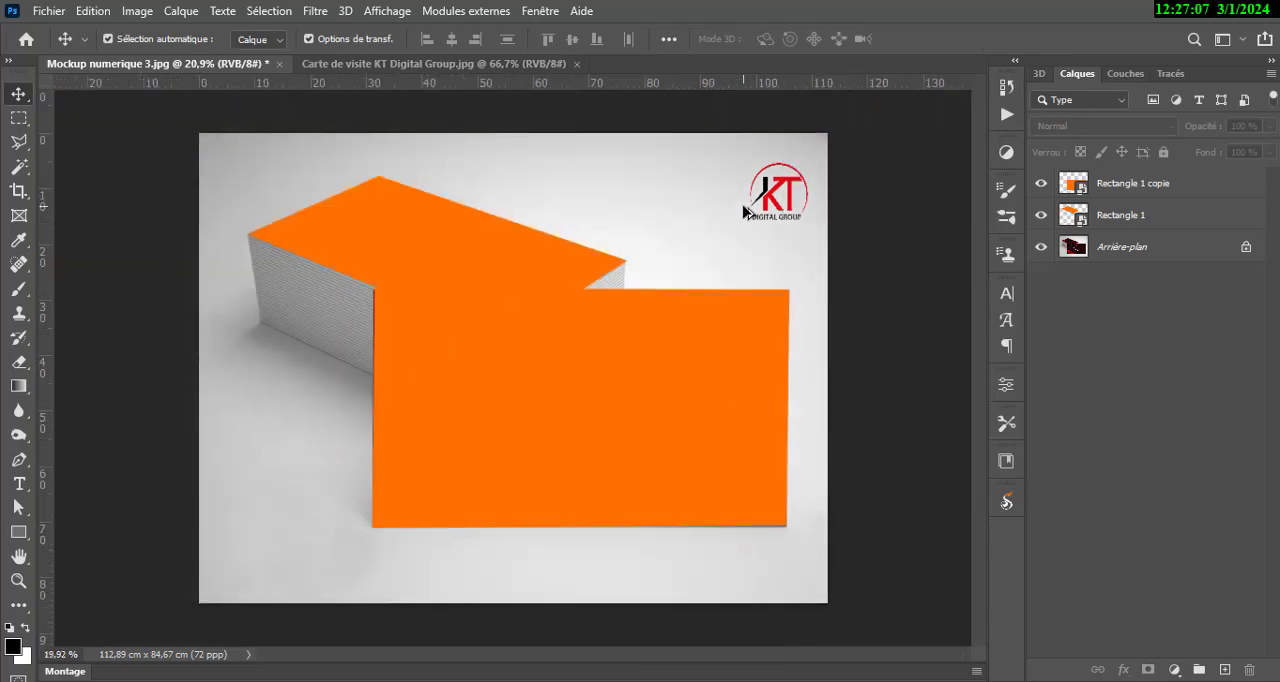
pyautogui.scroll(2, 400, 370)
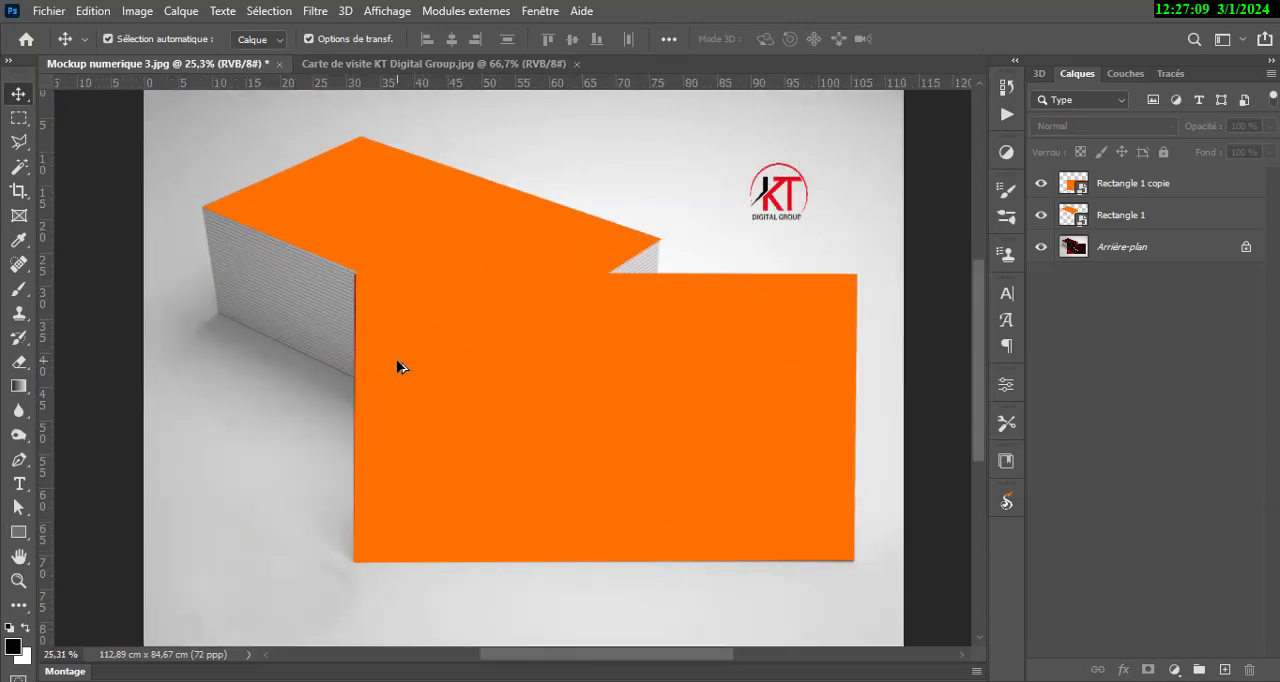
pyautogui.scroll(5, 397, 367)
pyautogui.scroll(4, 337, 270)
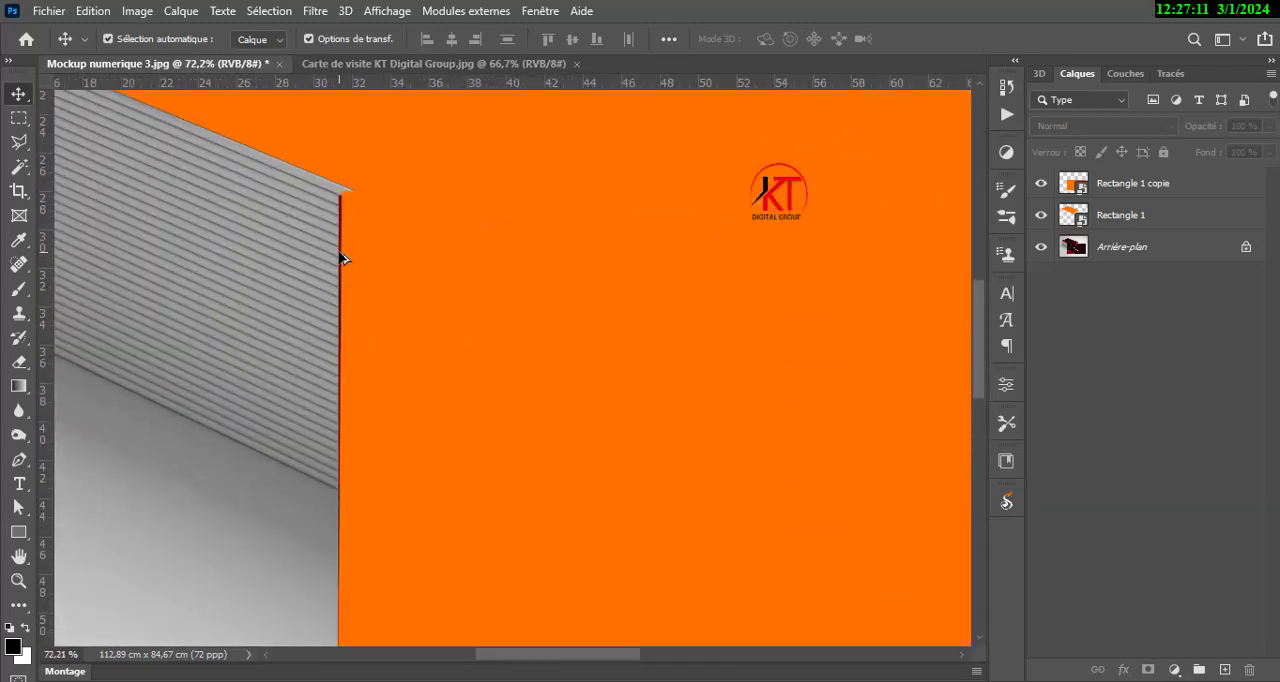
pyautogui.click(386, 231)
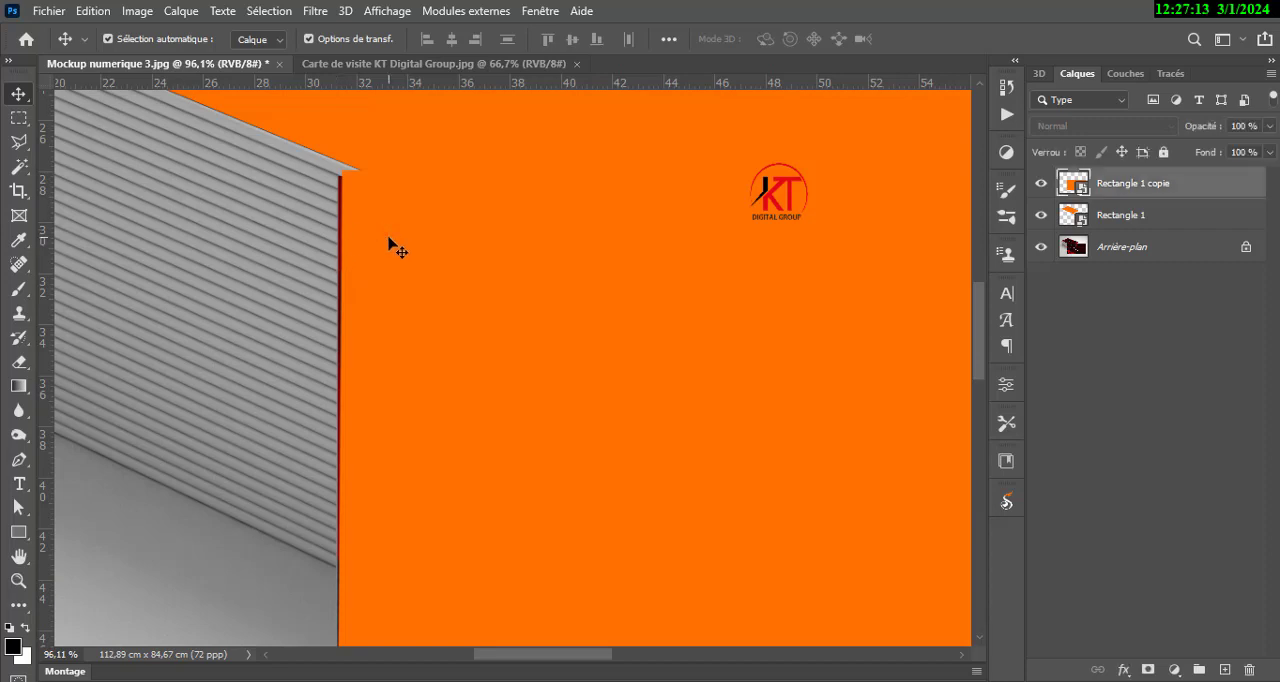
pyautogui.moveTo(333, 170); pyautogui.dragTo(339, 175)
pyautogui.click(1057, 40)
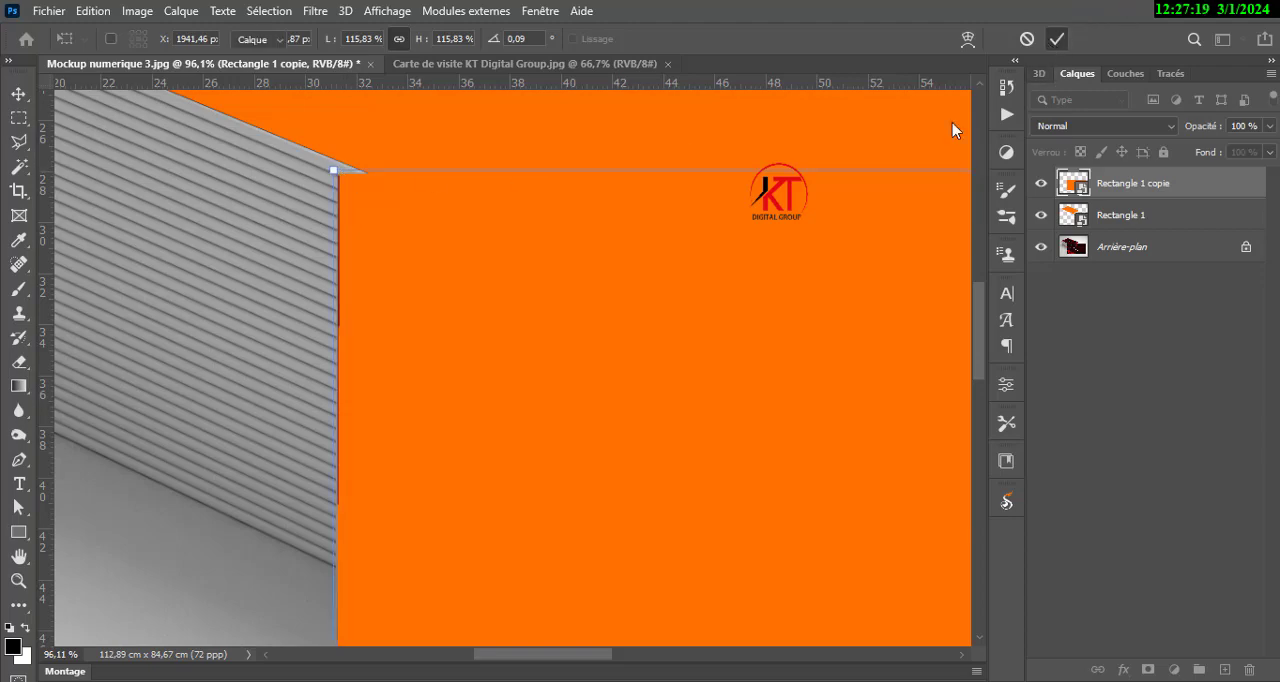
pyautogui.click(160, 614)
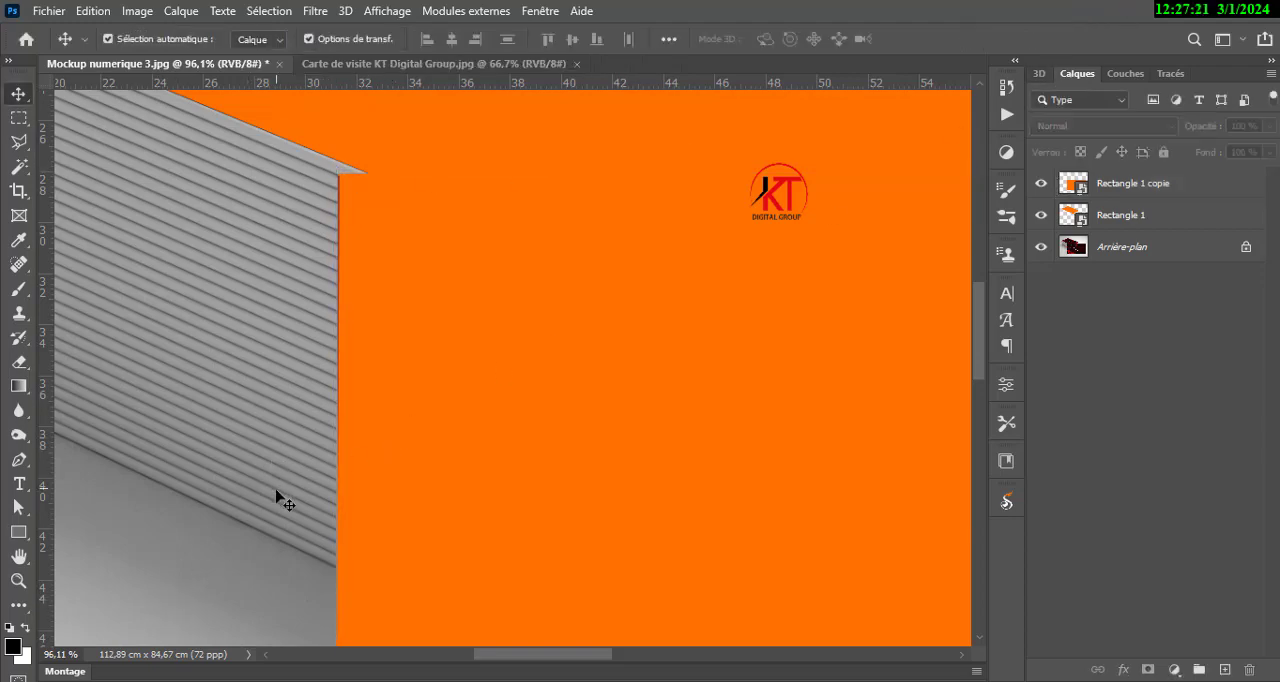
# Try the Rectangle 1 copie layer beneath Rectangle 1, toggle the rectangles' visibility to compare with the original cards, and restore the layer order.
pyautogui.scroll(-3, 257, 505)
pyautogui.scroll(-2, 257, 505)
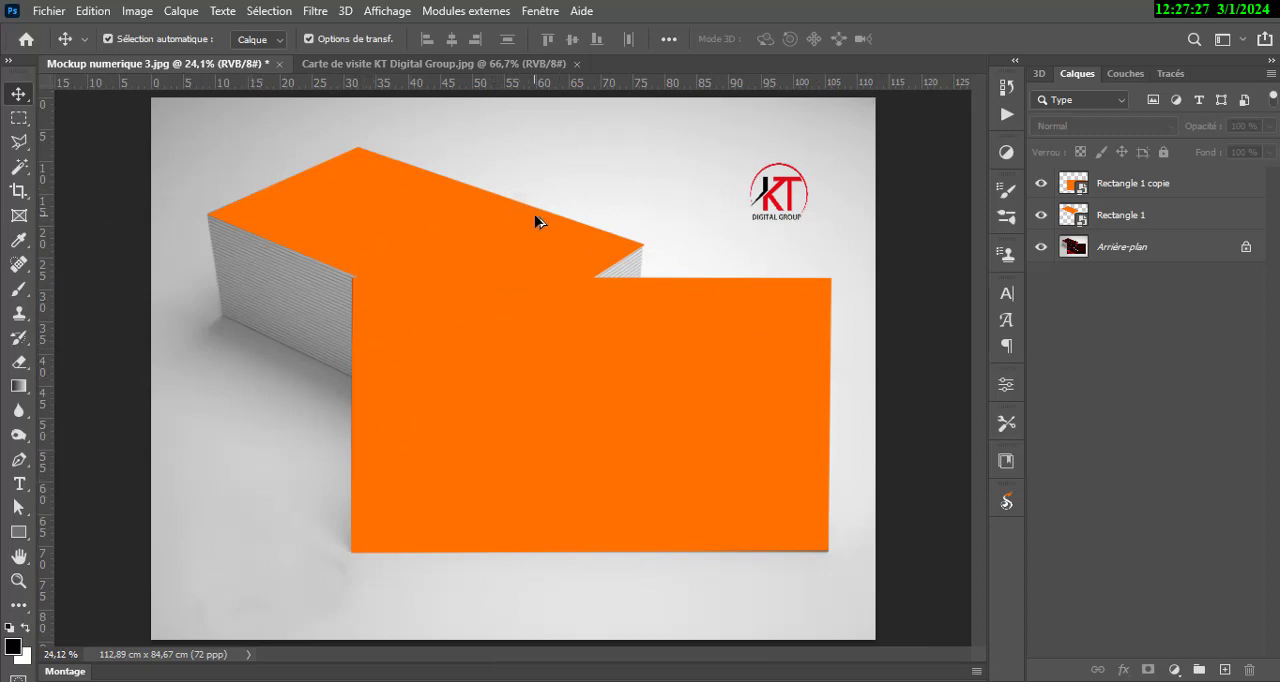
pyautogui.scroll(1, 536, 222)
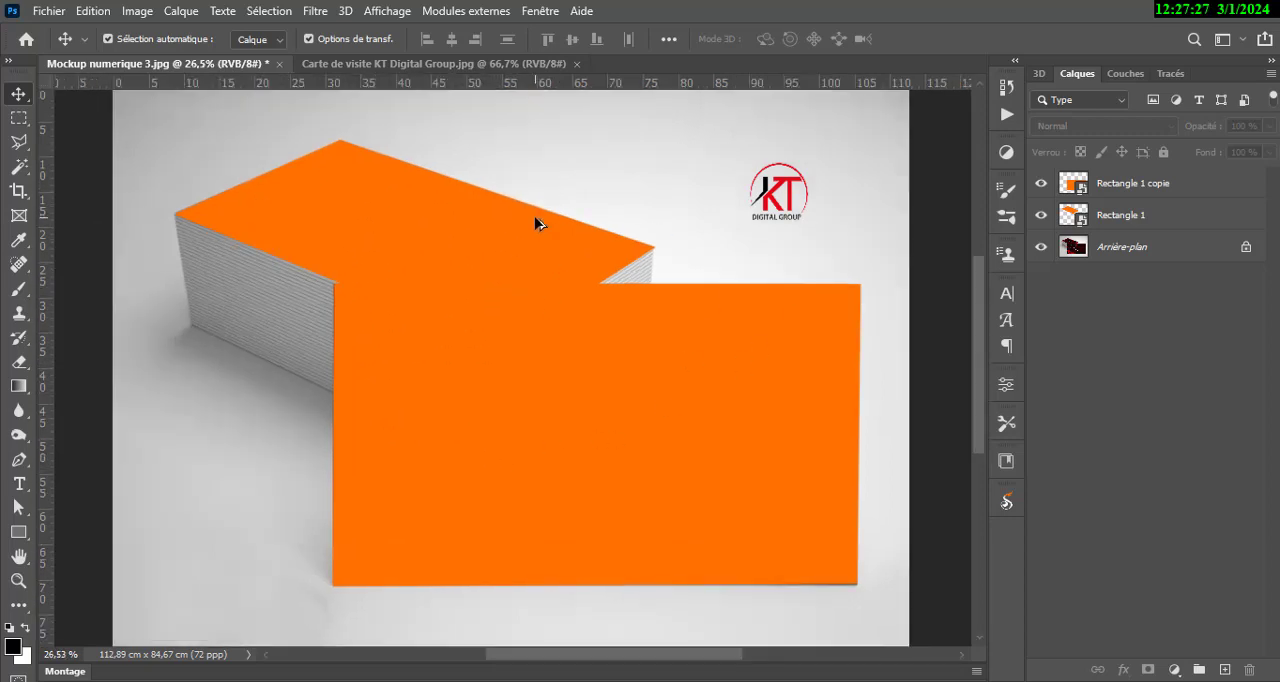
pyautogui.click(643, 443)
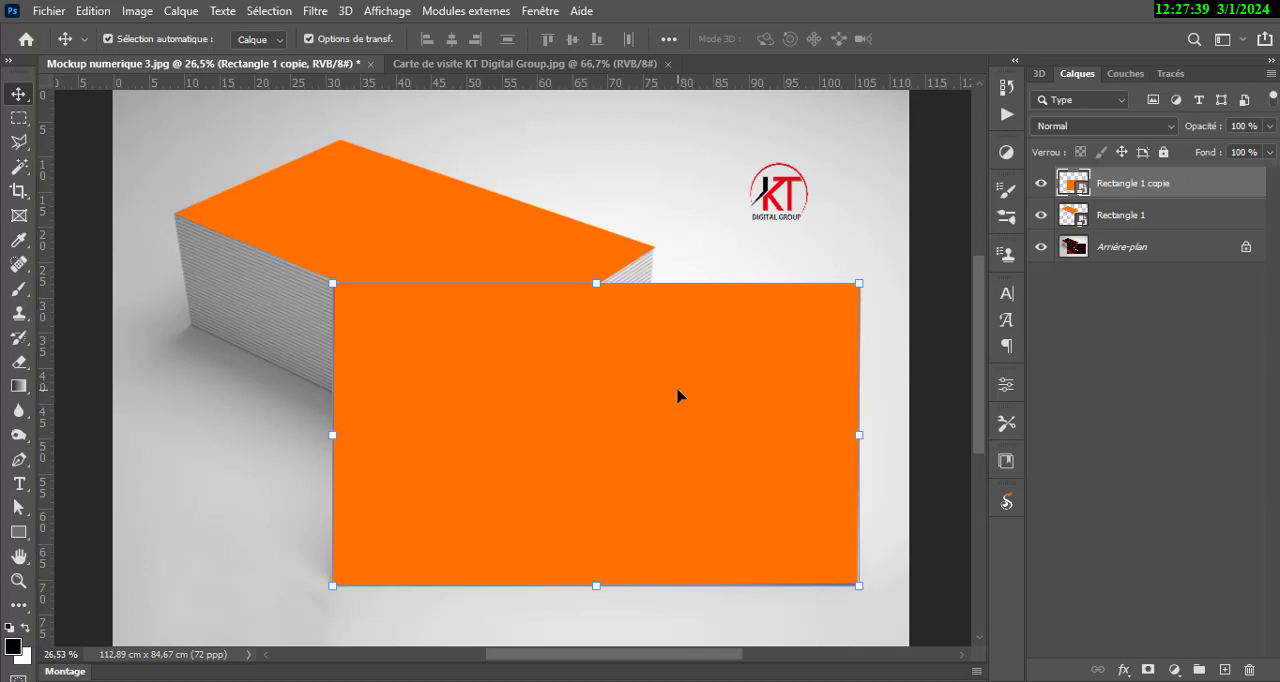
pyautogui.moveTo(1210, 182); pyautogui.dragTo(1206, 221)
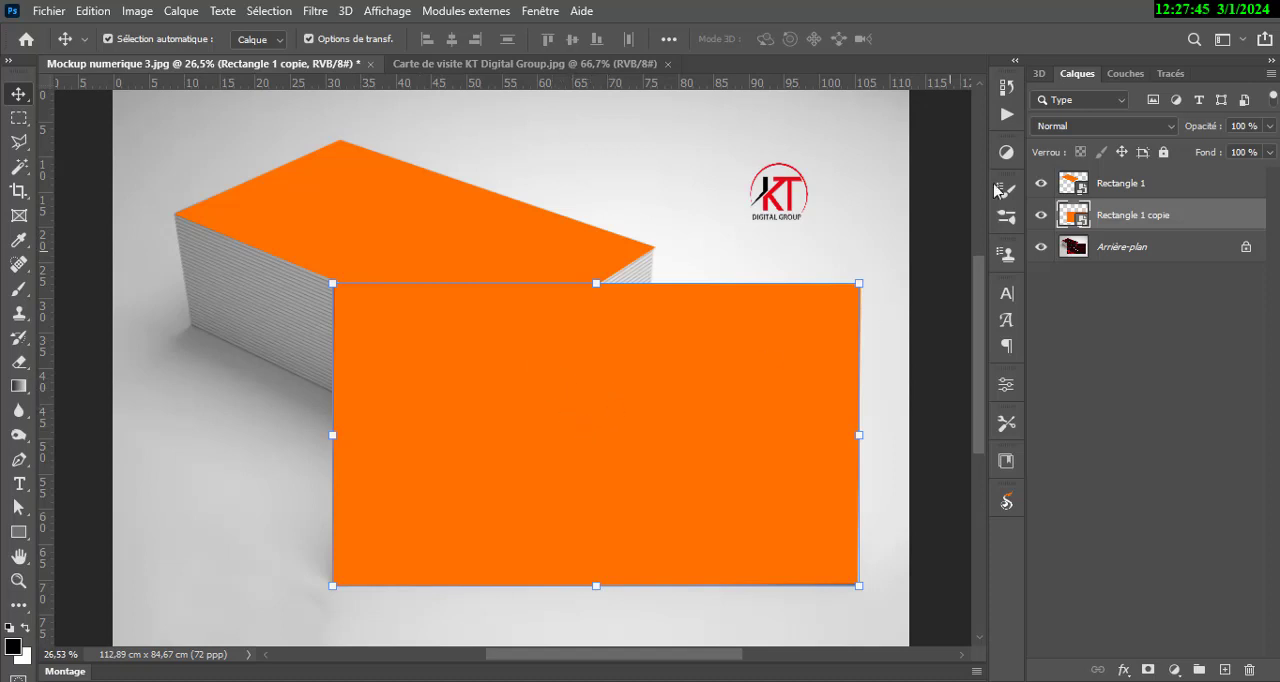
pyautogui.click(1040, 184)
pyautogui.click(1041, 216)
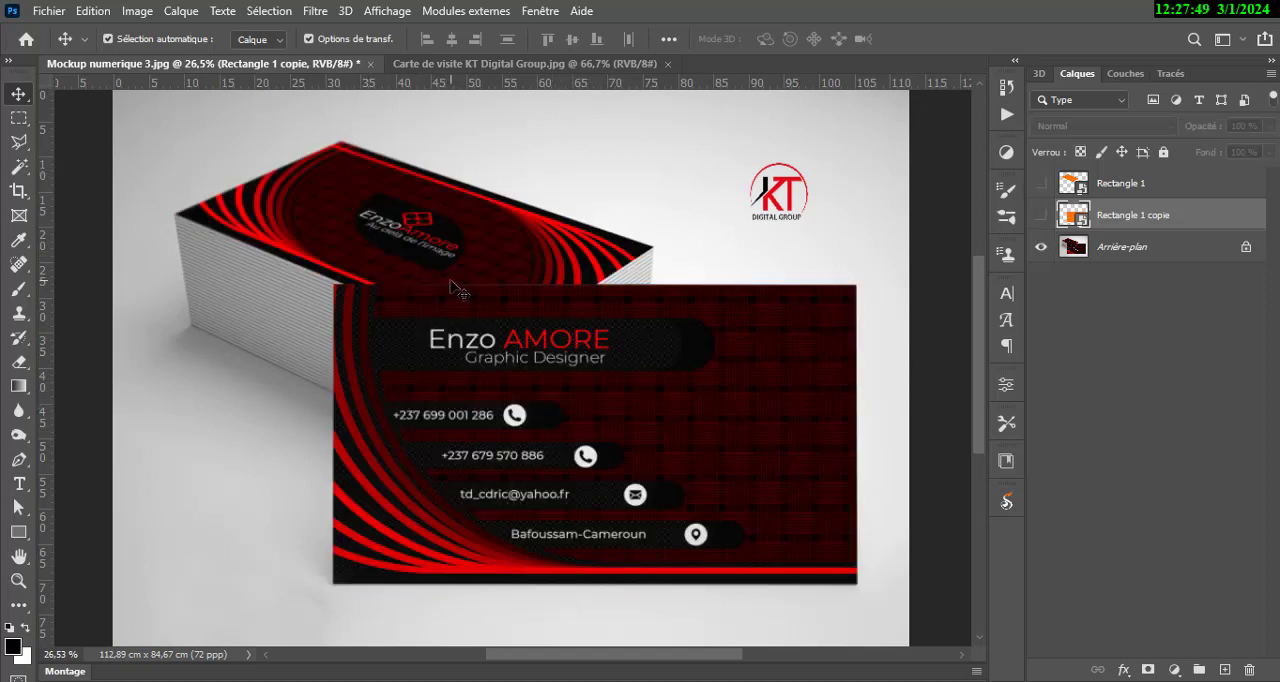
pyautogui.click(1041, 216)
pyautogui.click(1041, 184)
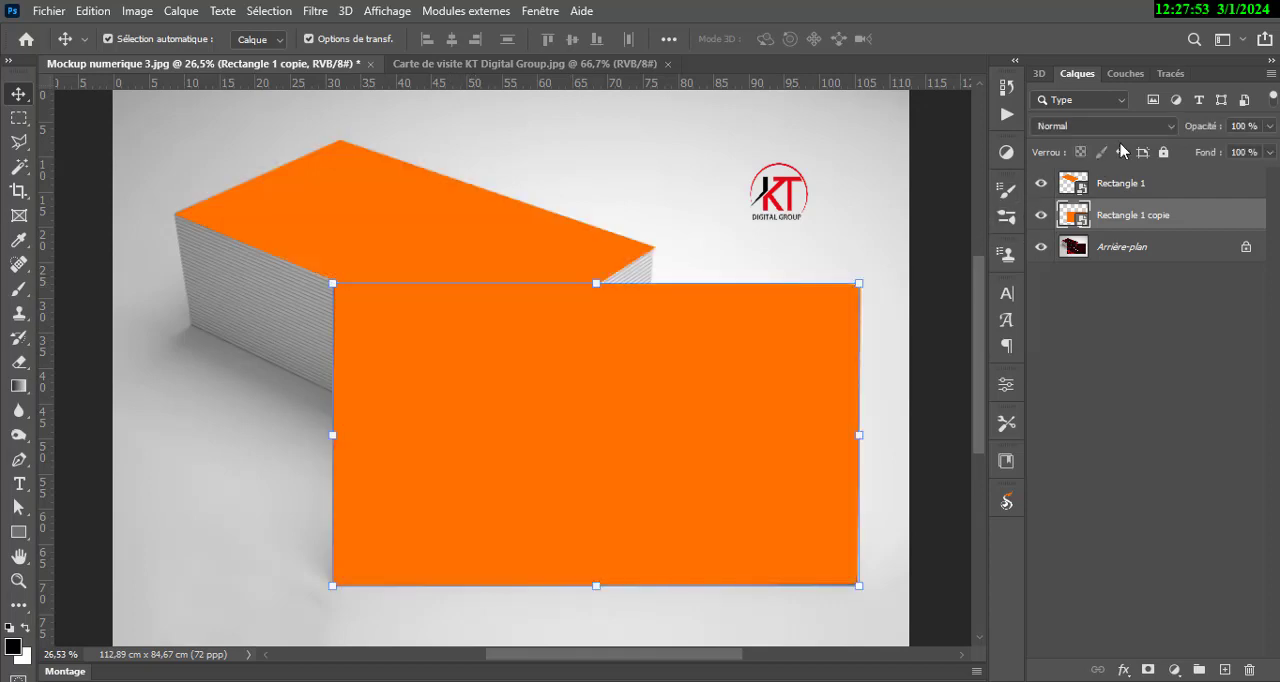
pyautogui.moveTo(1168, 215); pyautogui.dragTo(1164, 176)
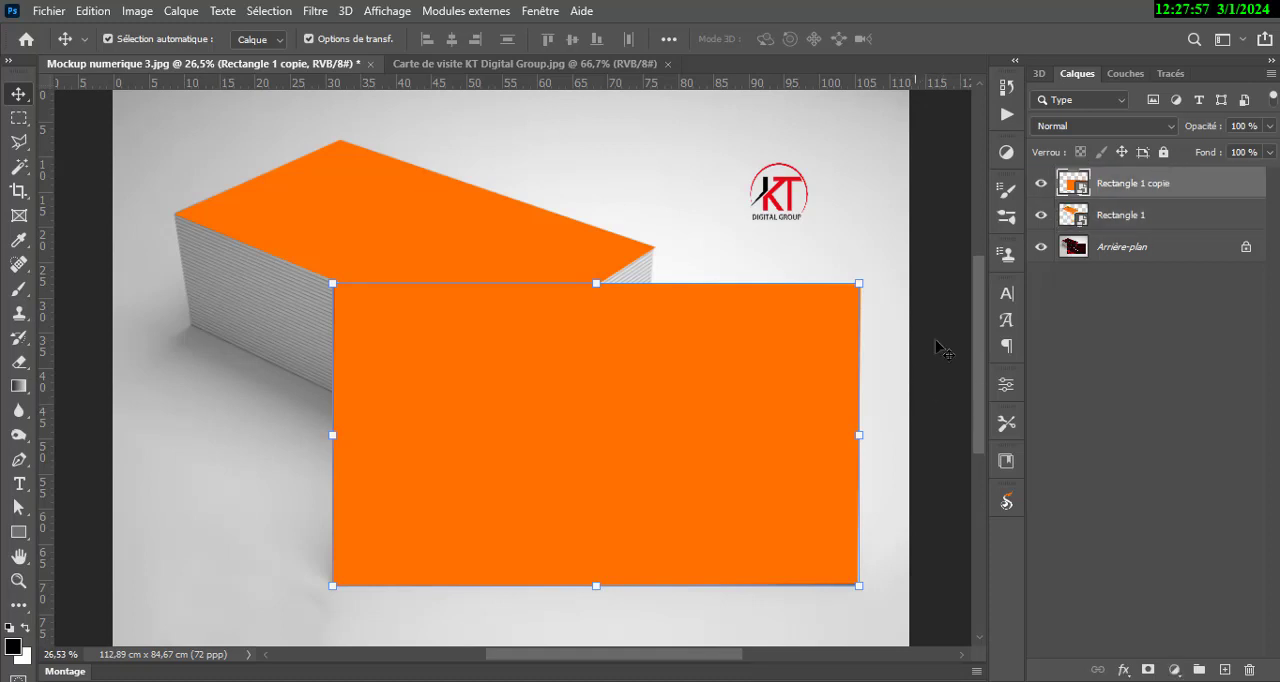
pyautogui.click(1041, 184)
pyautogui.click(1041, 184)
# Open the contents of the Rectangle 1 copie smart object and place the Carte de visite KT Digital Group image from the desktop in it.
pyautogui.hotkey('ctrl', '0')
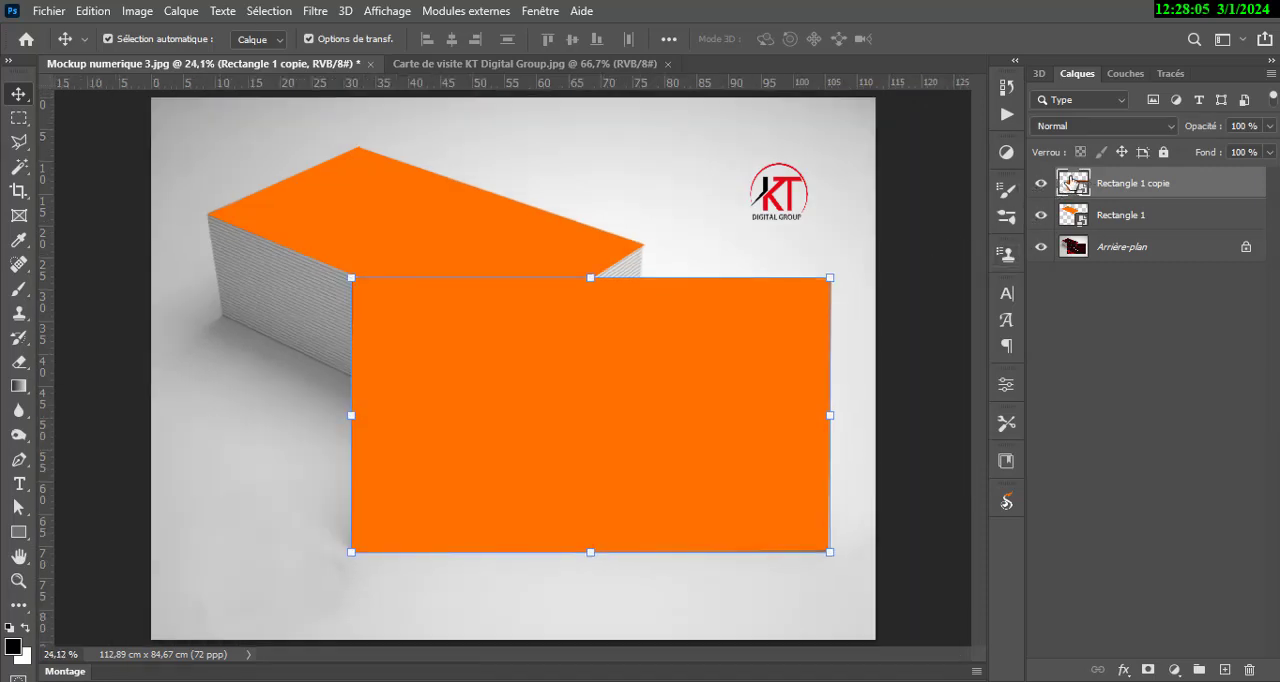
pyautogui.doubleClick(1072, 181)
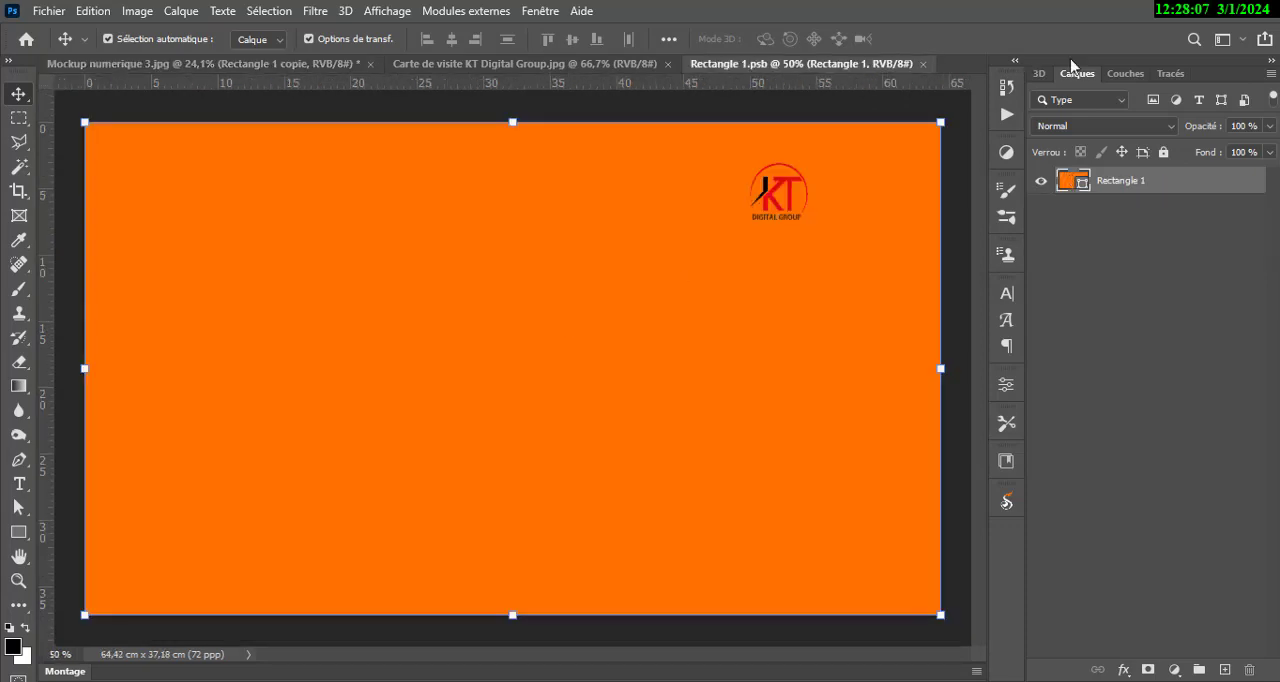
pyautogui.click(1196, 12)
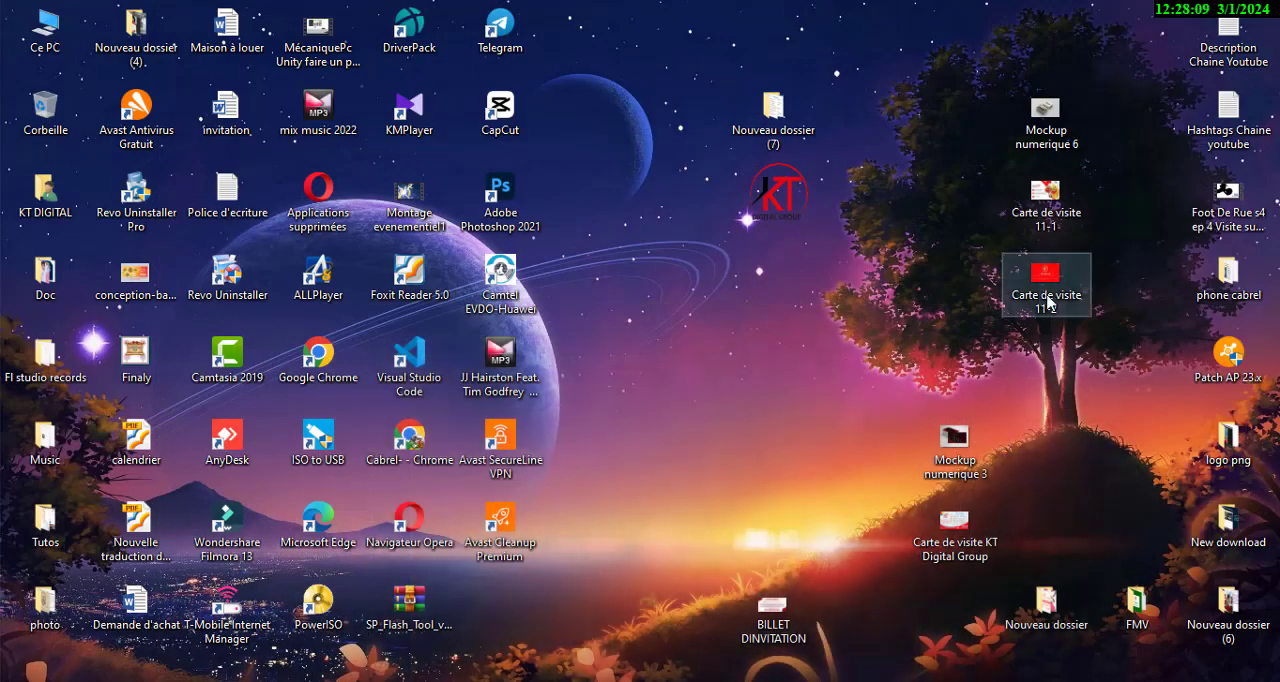
pyautogui.moveTo(955, 532); pyautogui.dragTo(720, 681)
pyautogui.moveTo(475, 391); pyautogui.dragTo(475, 394)
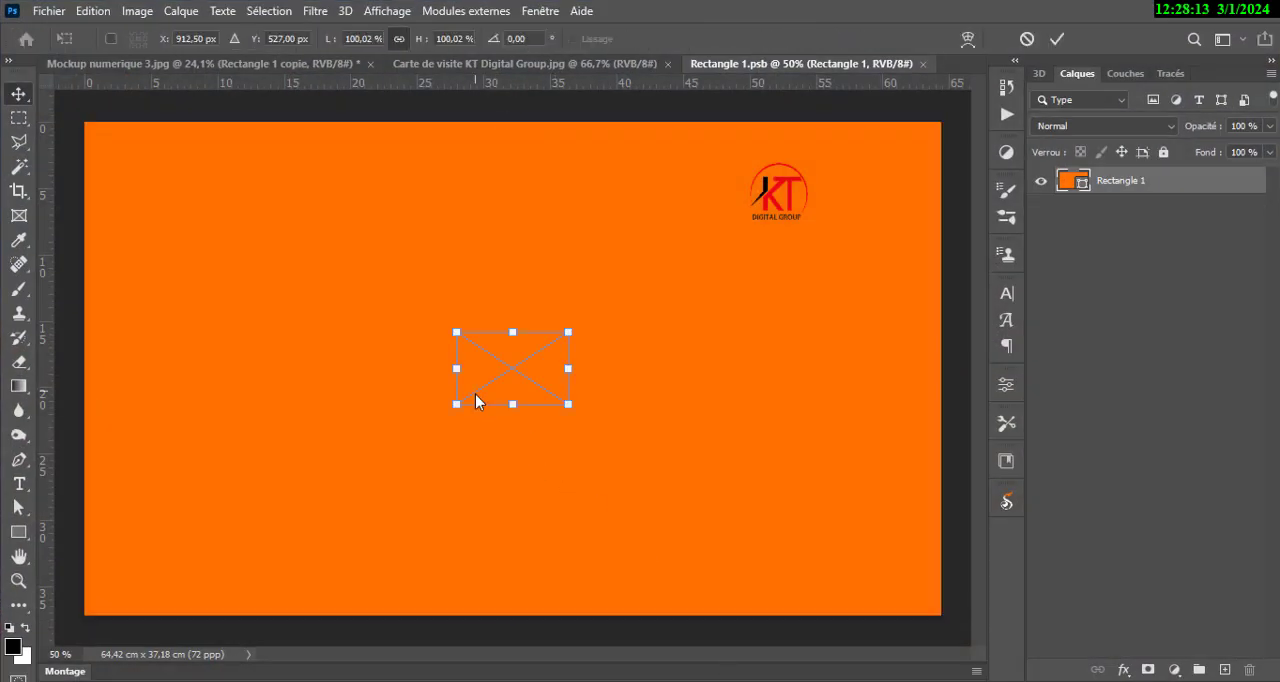
# Stretch the placed card image to about 758% width and 678% height so it covers the whole orange canvas, and apply the transformation.
pyautogui.moveTo(565, 368); pyautogui.dragTo(892, 396)
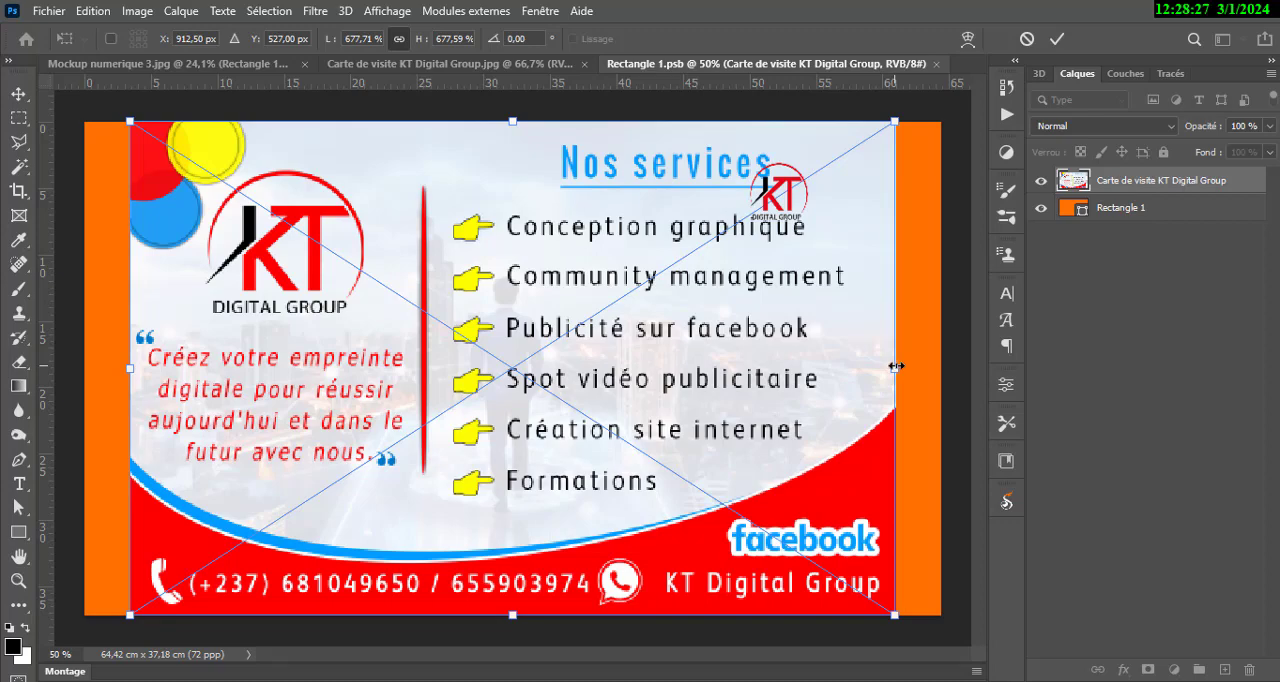
pyautogui.moveTo(896, 366); pyautogui.dragTo(940, 368)
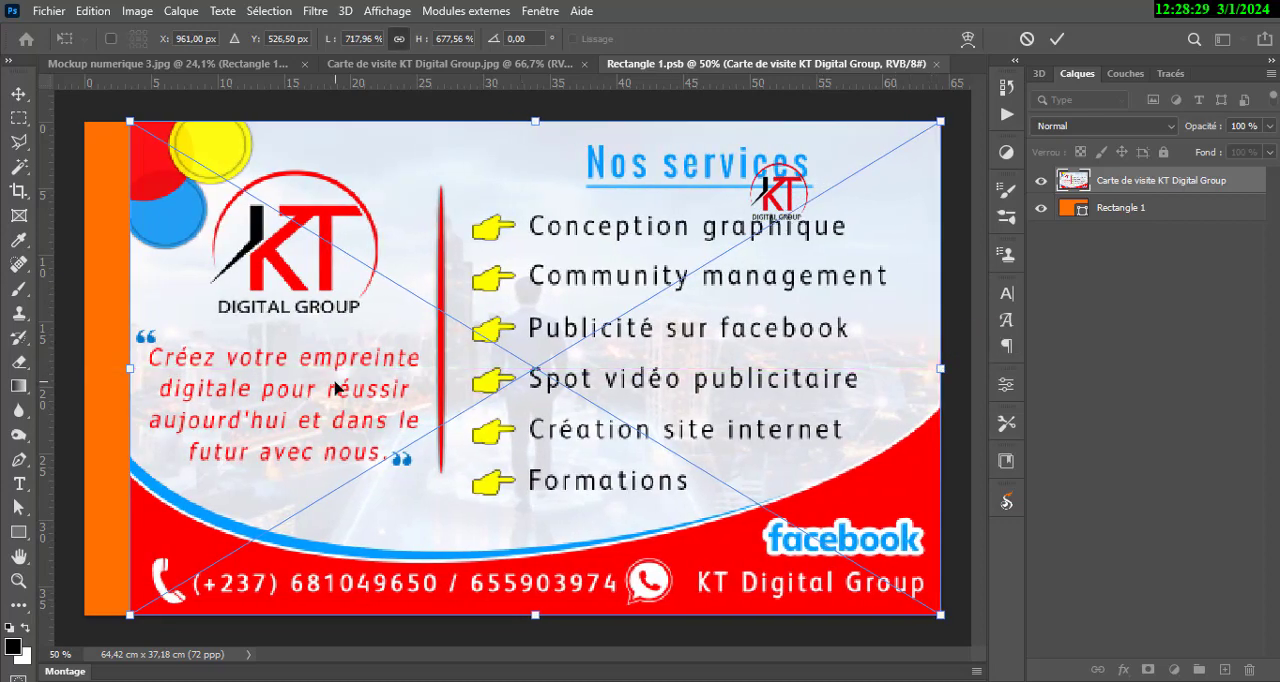
pyautogui.moveTo(130, 372); pyautogui.dragTo(85, 372)
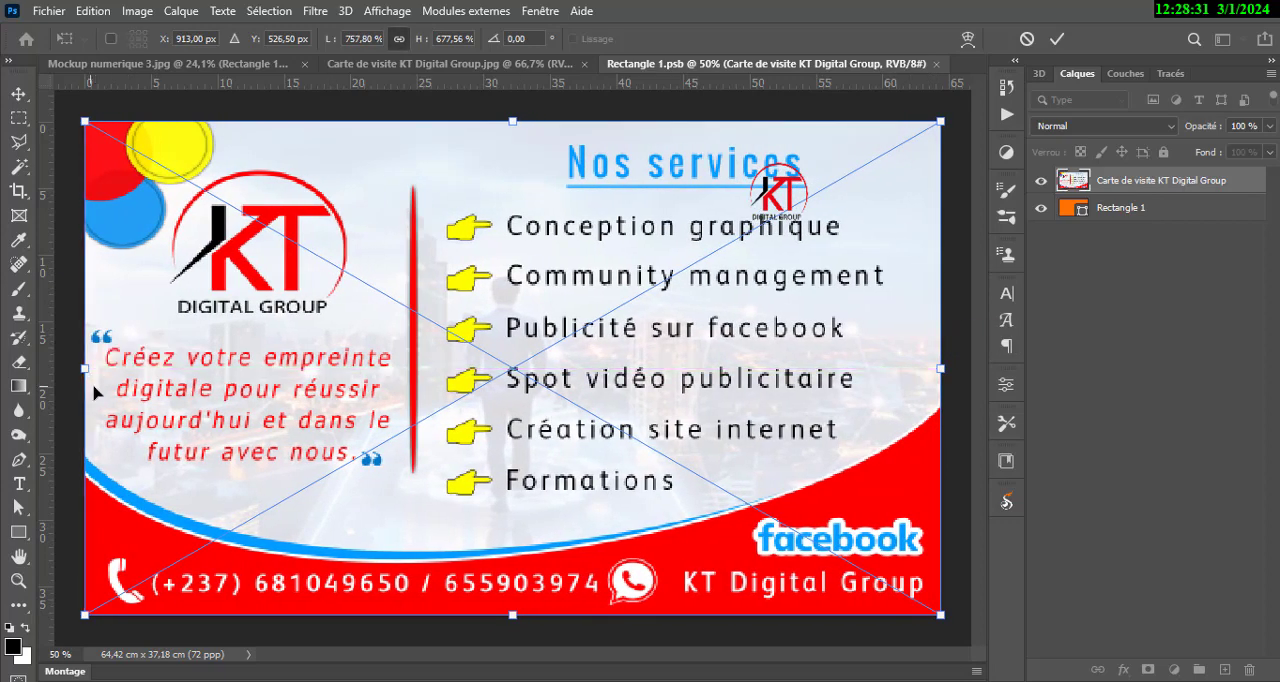
pyautogui.click(1058, 40)
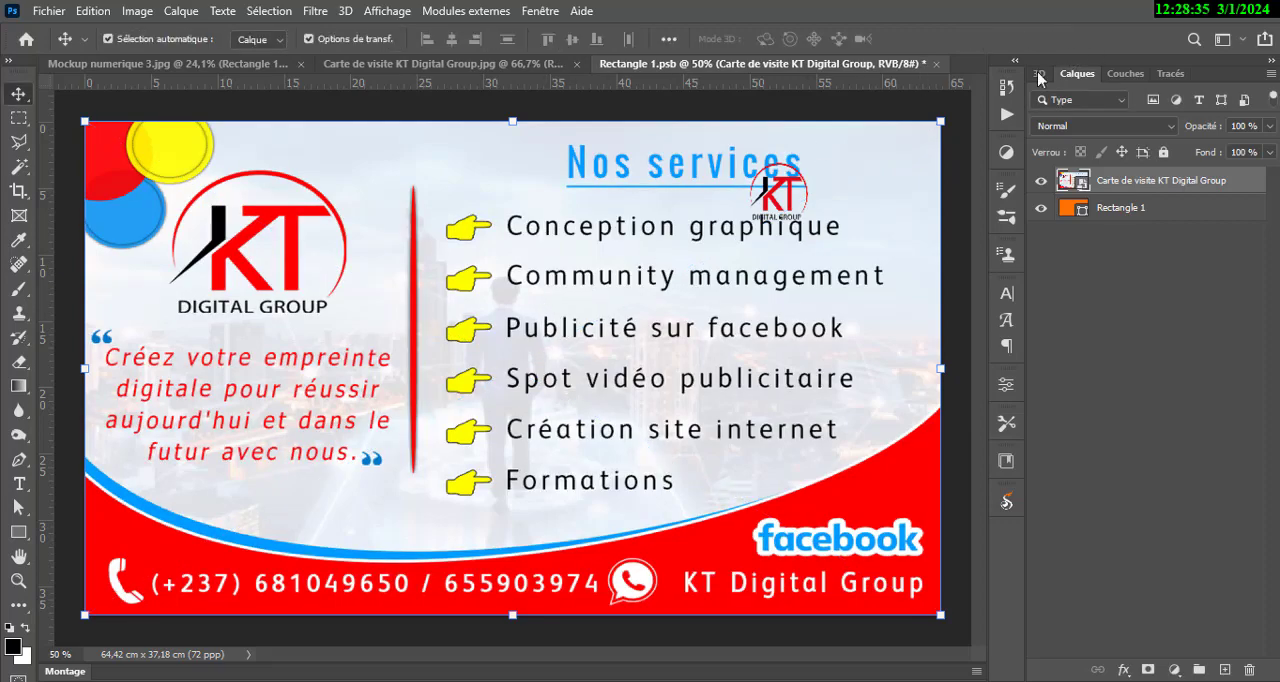
# Save and close the Rectangle 1.psb smart object contents to update the front card, and deselect the layer in the mockup.
pyautogui.hotkey('ctrl', 's')
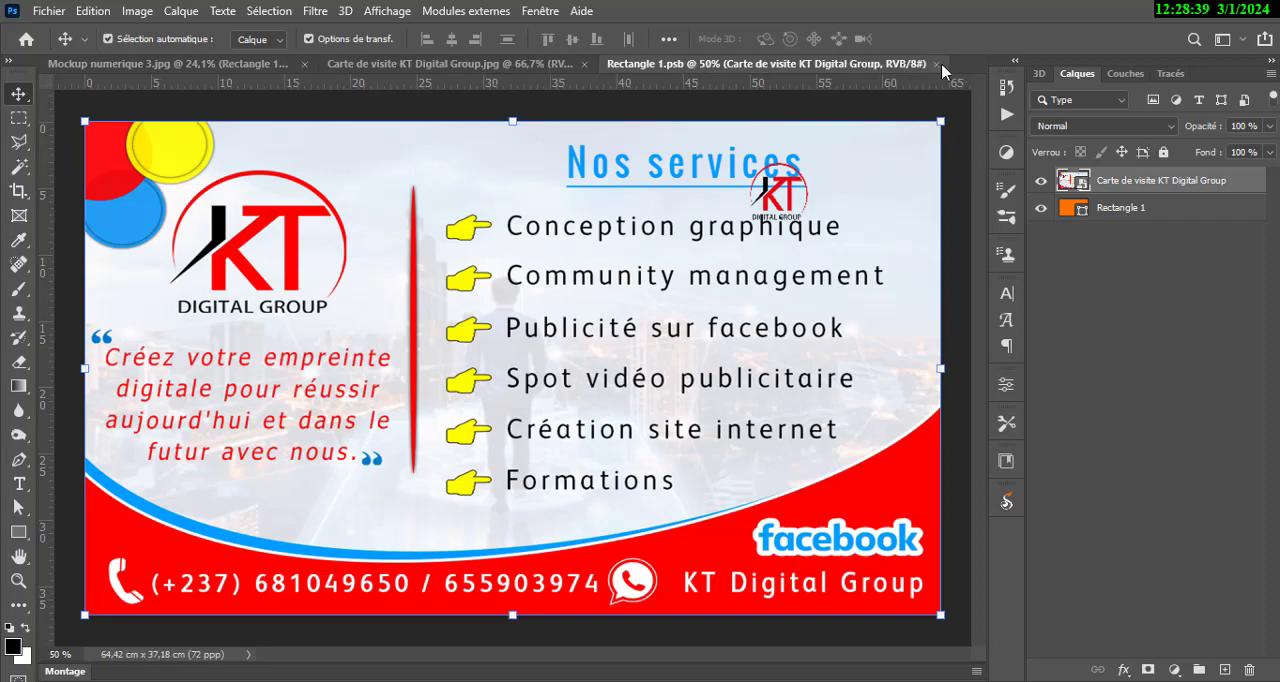
pyautogui.click(938, 64)
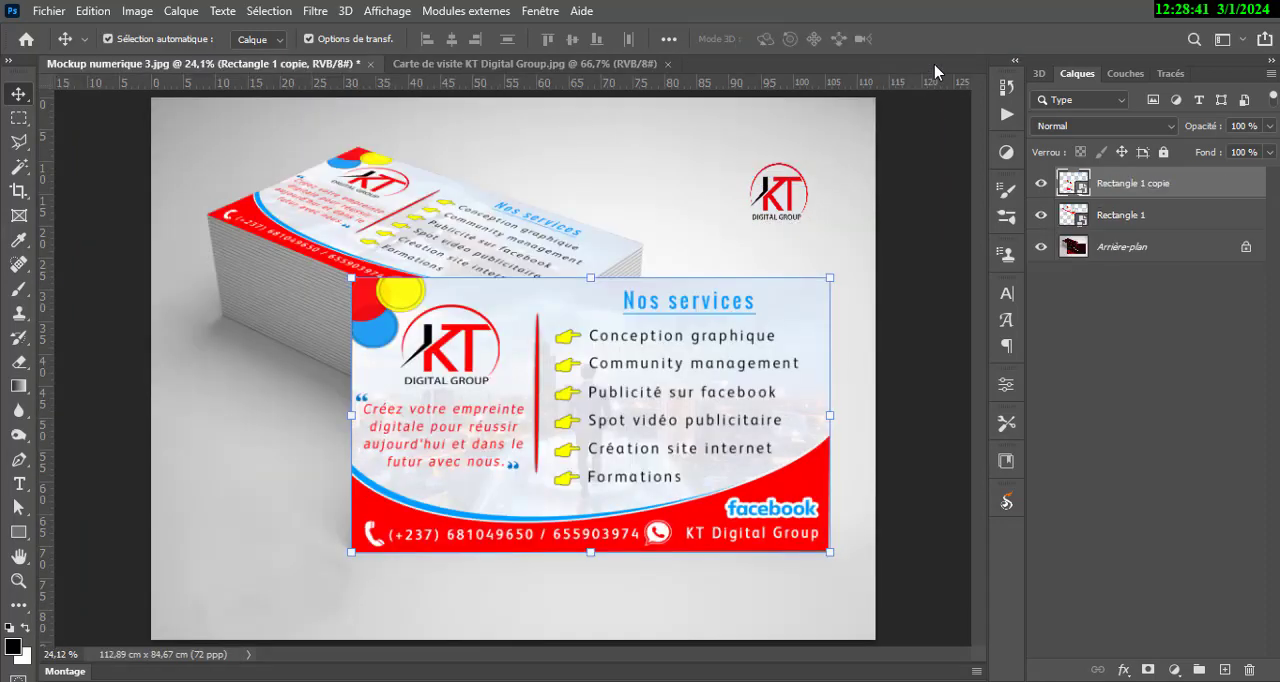
pyautogui.click(925, 243)
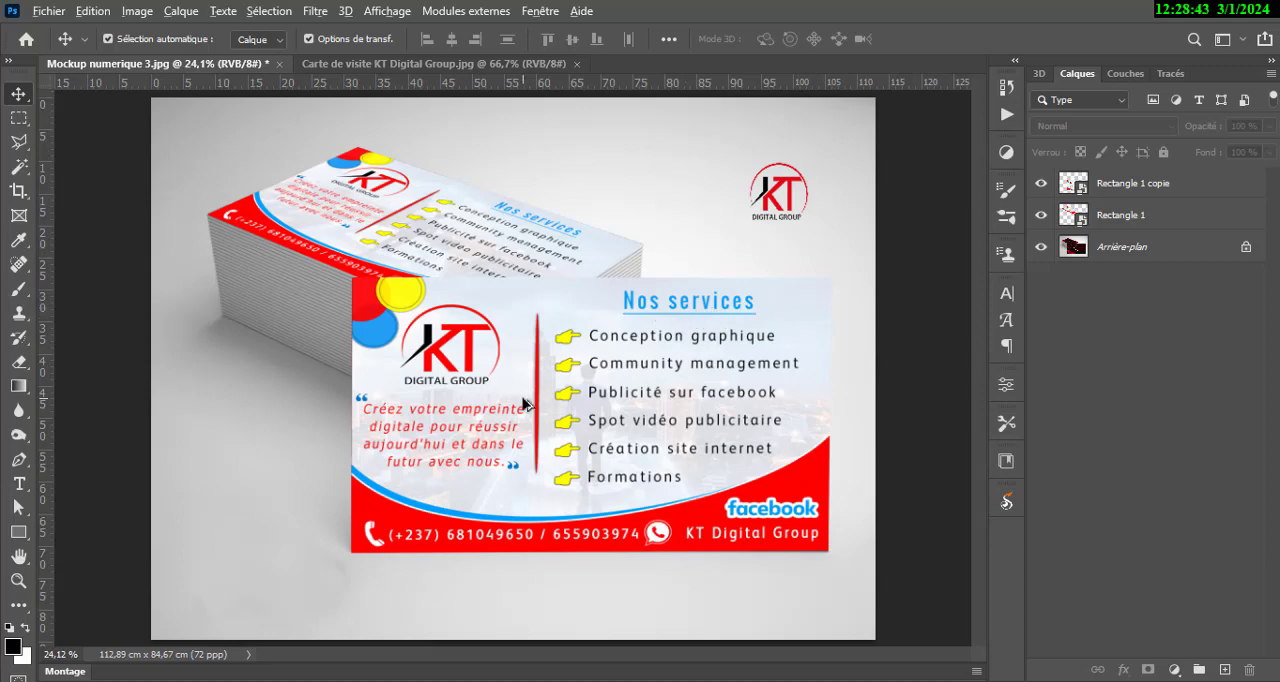
pyautogui.scroll(-2, 525, 402)
pyautogui.scroll(2, 525, 402)
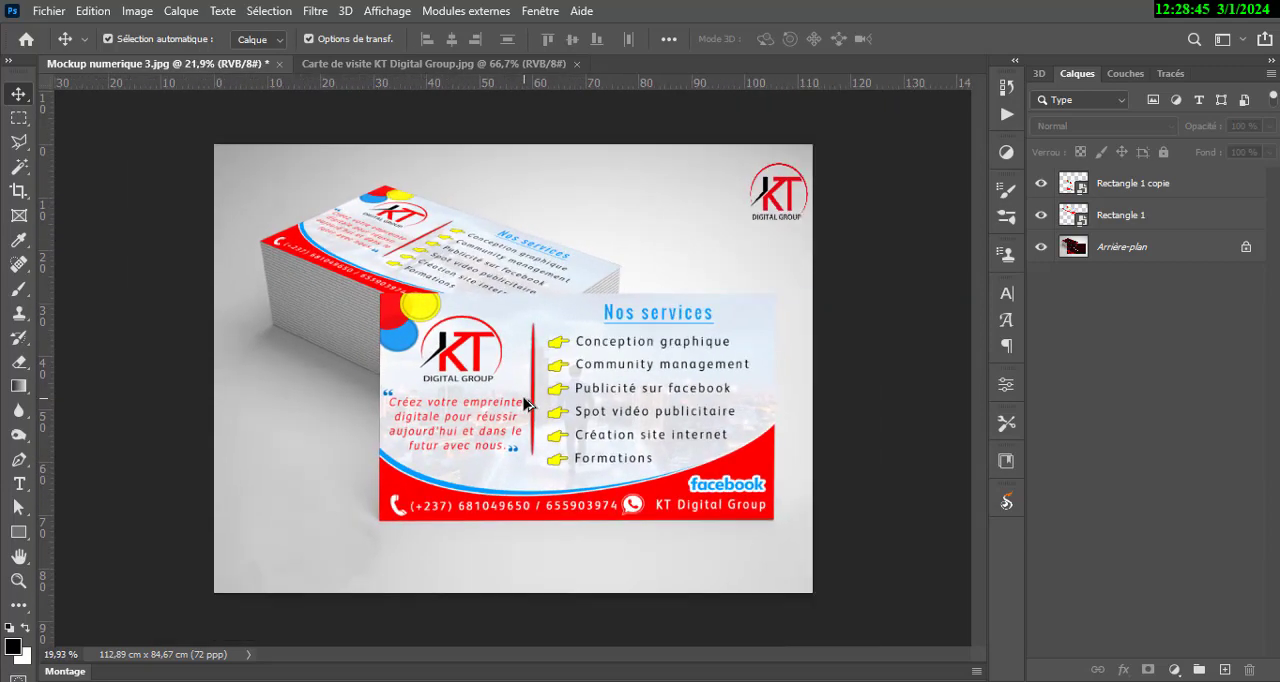
pyautogui.scroll(1, 525, 402)
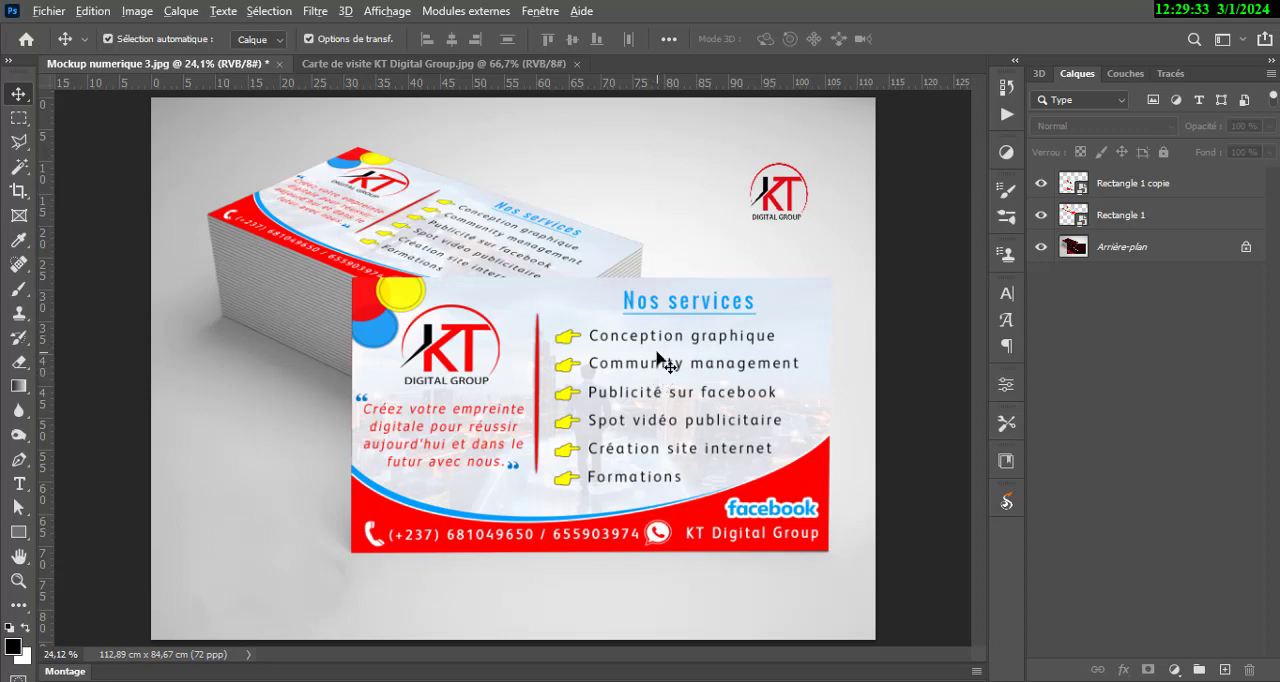
pyautogui.scroll(-3, 660, 362)
pyautogui.scroll(3, 659, 355)
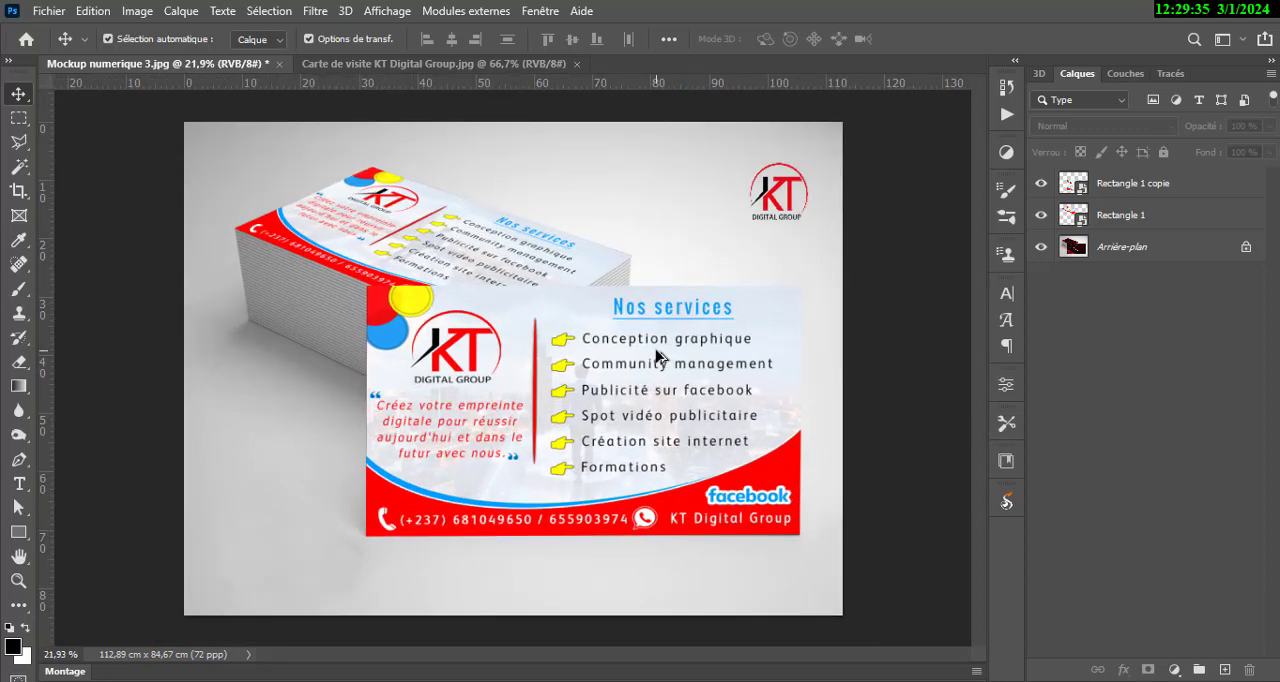